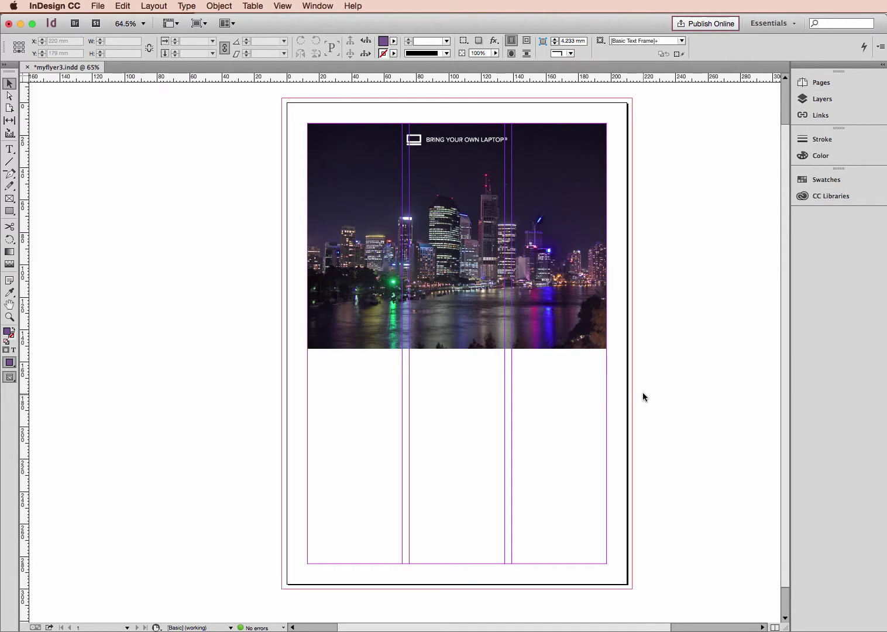
- Place the Word document 'text' into the left column below the city photo
{"action": "left_click", "coordinate": [98, 7]}
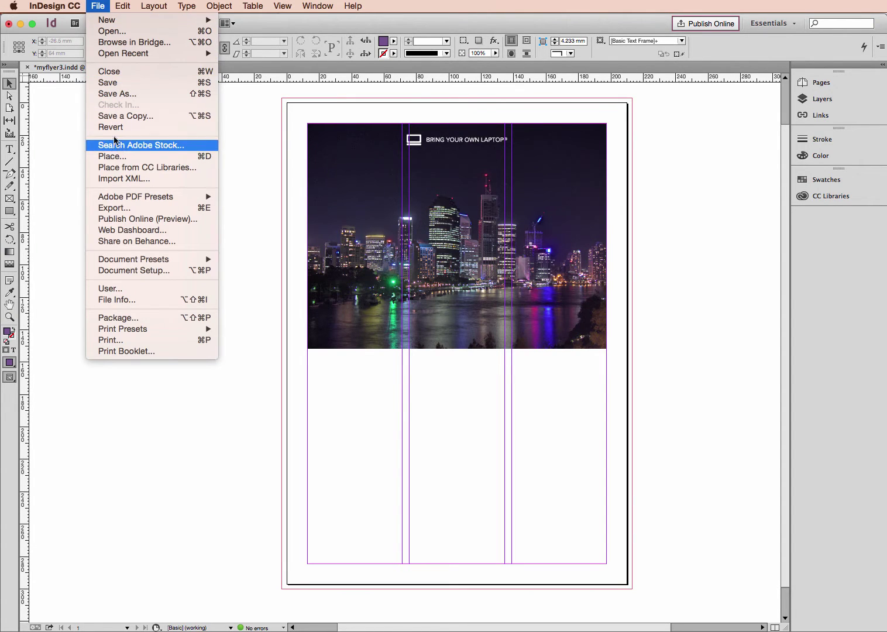
{"action": "left_click", "coordinate": [113, 160]}
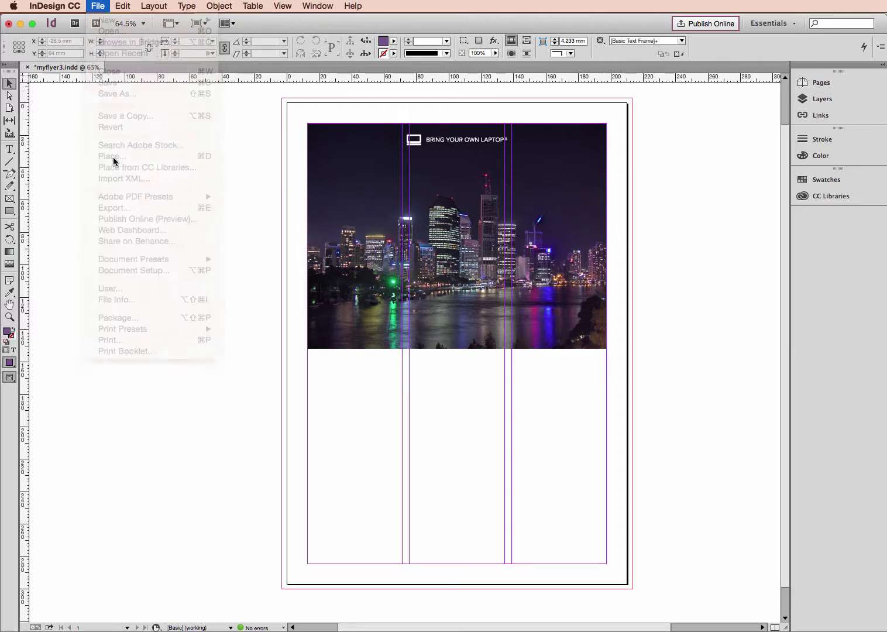
{"action": "left_click_drag", "start_coordinate": [823, 80], "coordinate": [559, 42]}
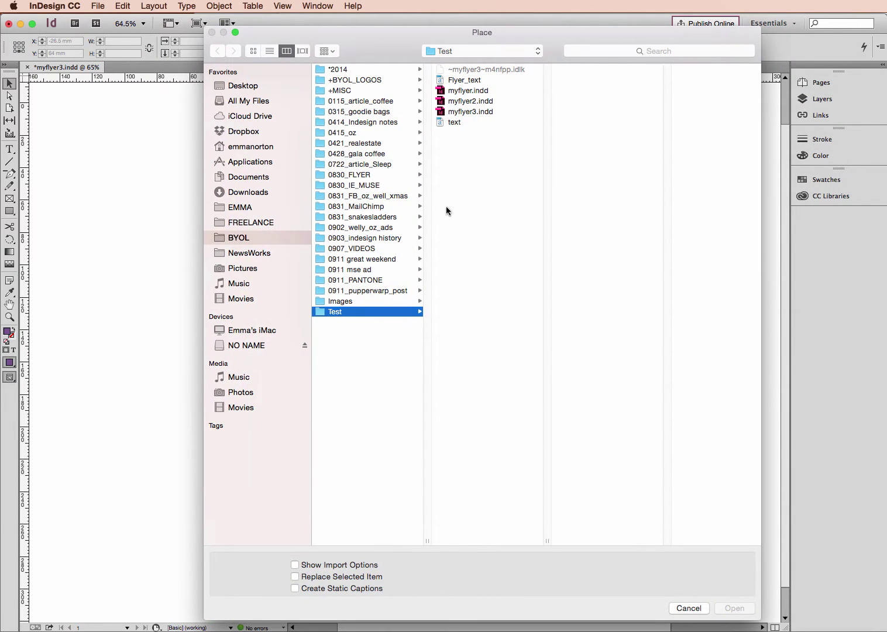
{"action": "left_click", "coordinate": [455, 125]}
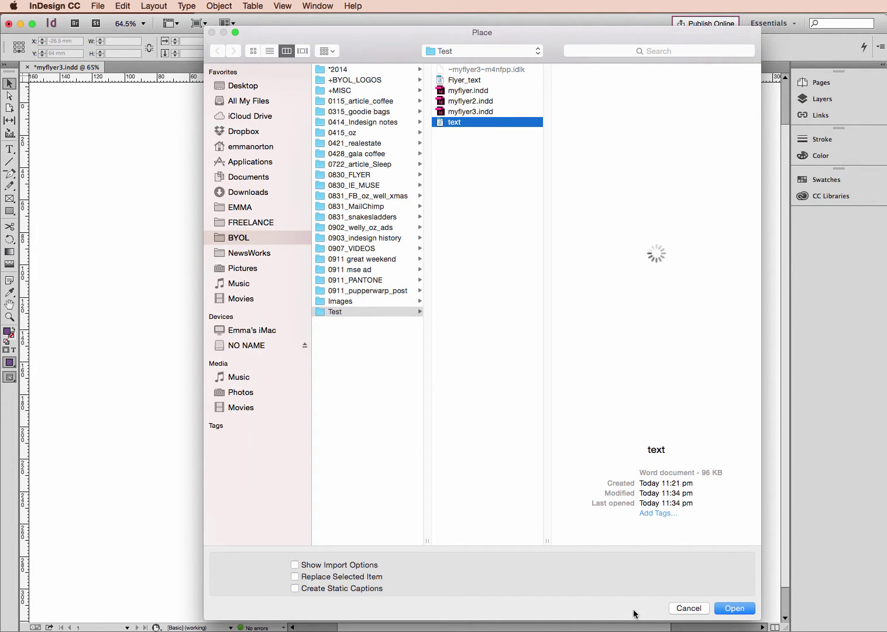
{"action": "left_click", "coordinate": [741, 609]}
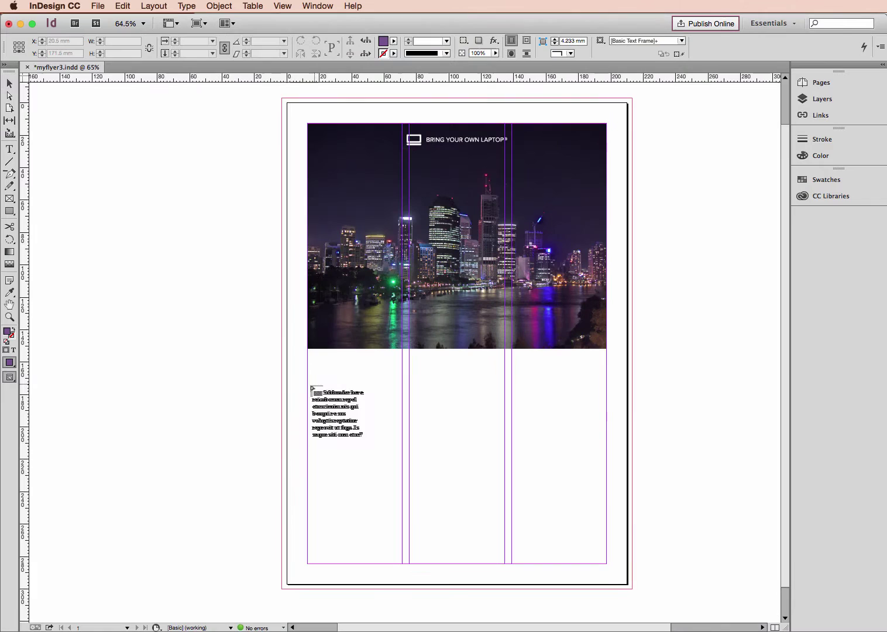
{"action": "left_click", "coordinate": [309, 385]}
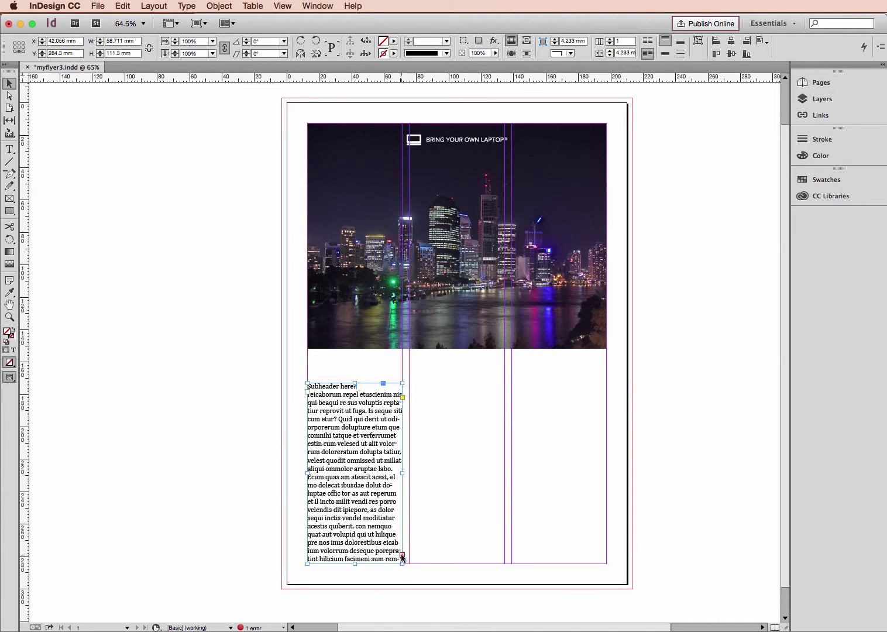
- Flow the overset text into a new threaded frame on the pasteboard beside the page
{"action": "left_click", "coordinate": [402, 557]}
{"action": "scroll", "coordinate": [497, 468], "scroll_direction": "down", "scroll_amount": 1}
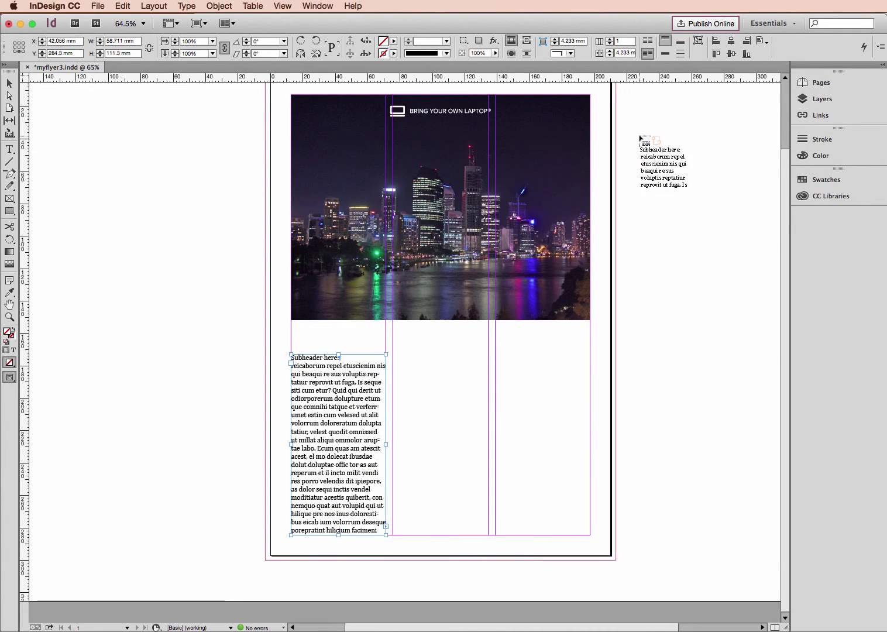
{"action": "left_click", "coordinate": [640, 138]}
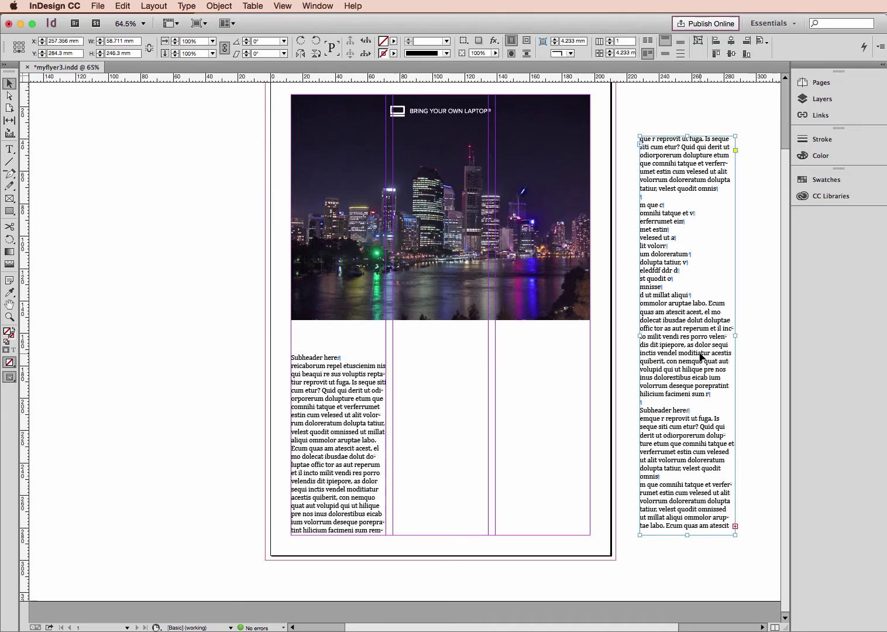
{"action": "left_click", "coordinate": [339, 431]}
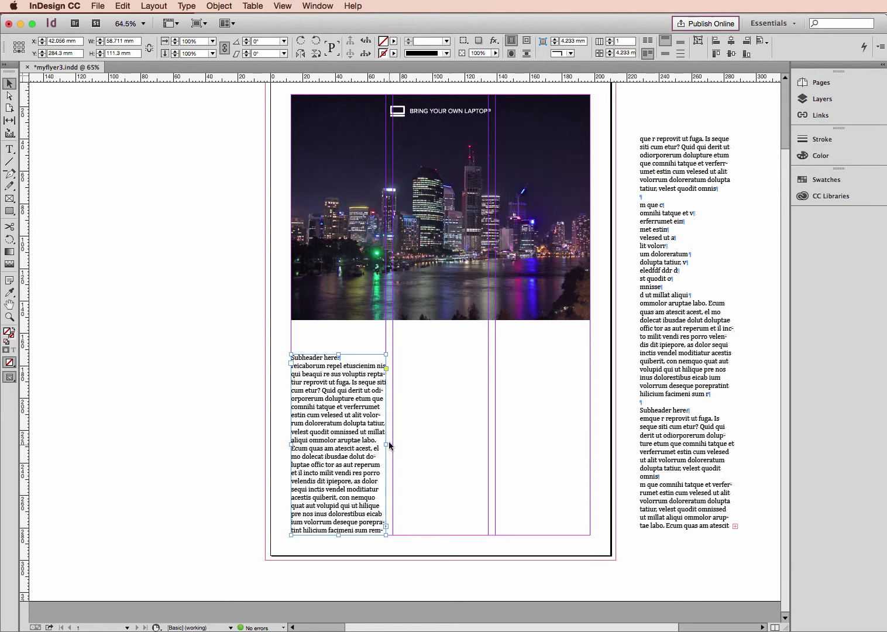
- Stretch the body text frame rightward to span the full page width
{"action": "left_click_drag", "start_coordinate": [385, 445], "coordinate": [590, 438]}
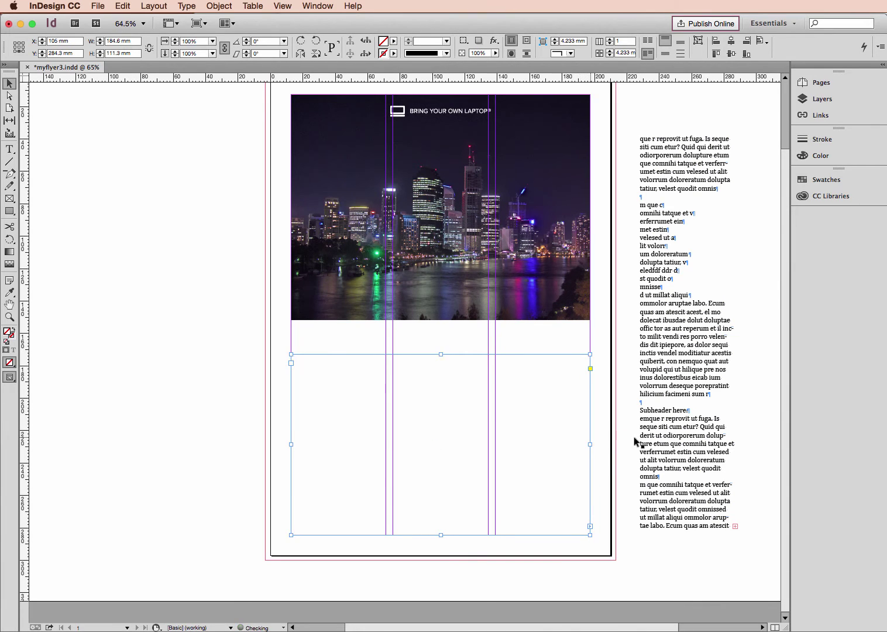
{"action": "scroll", "coordinate": [529, 408], "scroll_direction": "up", "scroll_amount": 1}
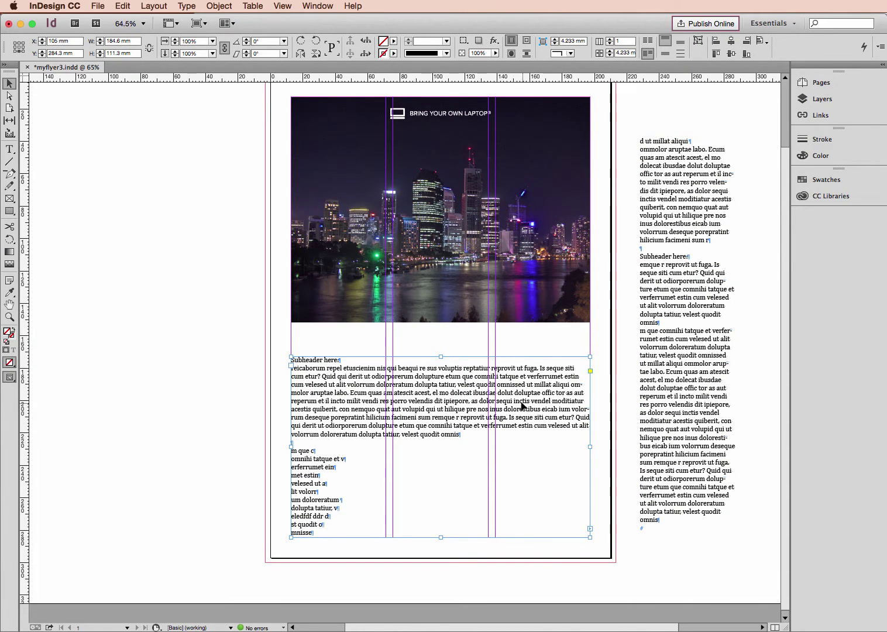
{"action": "scroll", "coordinate": [456, 363], "scroll_direction": "up", "scroll_amount": 1}
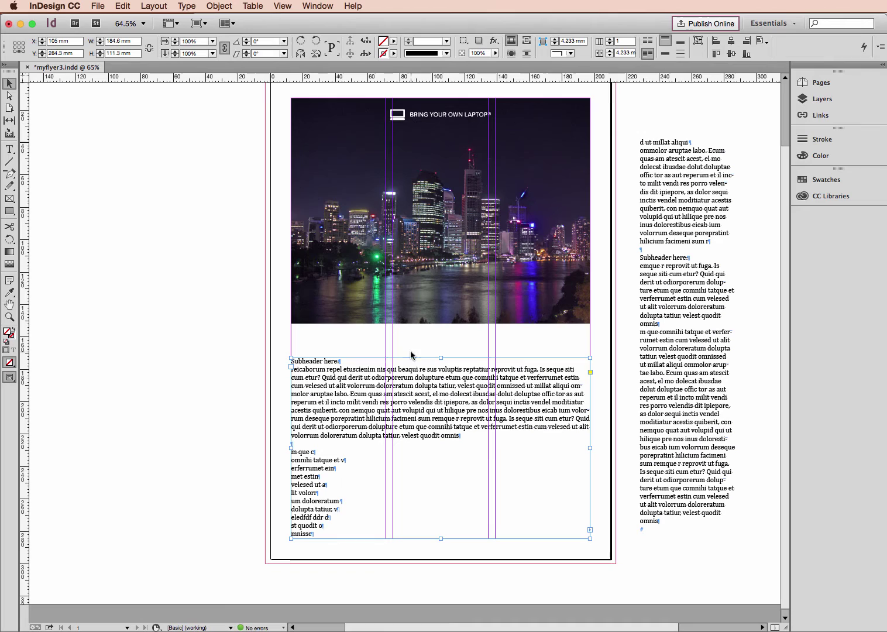
- Set the body text frame's column count to 3
{"action": "left_click", "coordinate": [621, 44]}
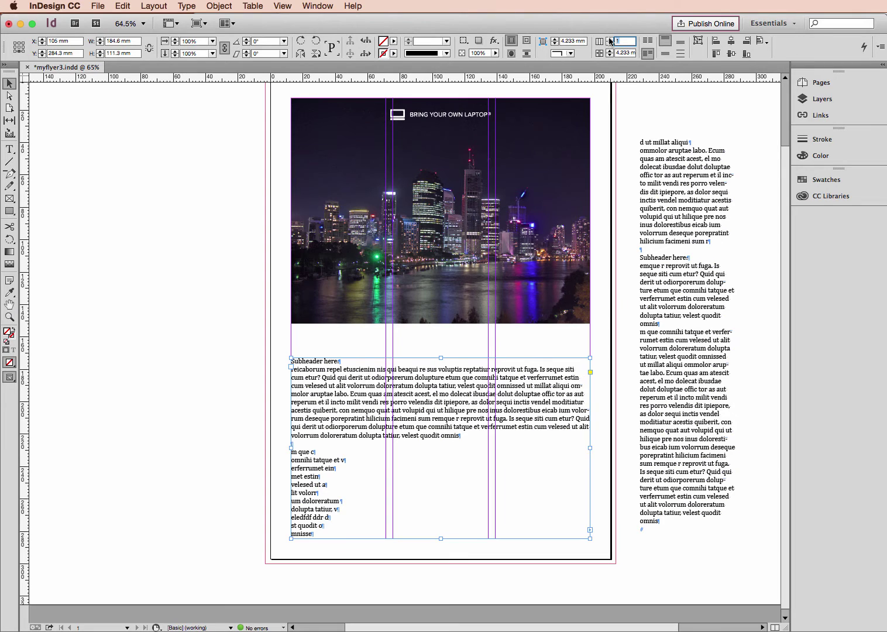
{"action": "left_click", "coordinate": [610, 40]}
{"action": "left_click", "coordinate": [610, 39]}
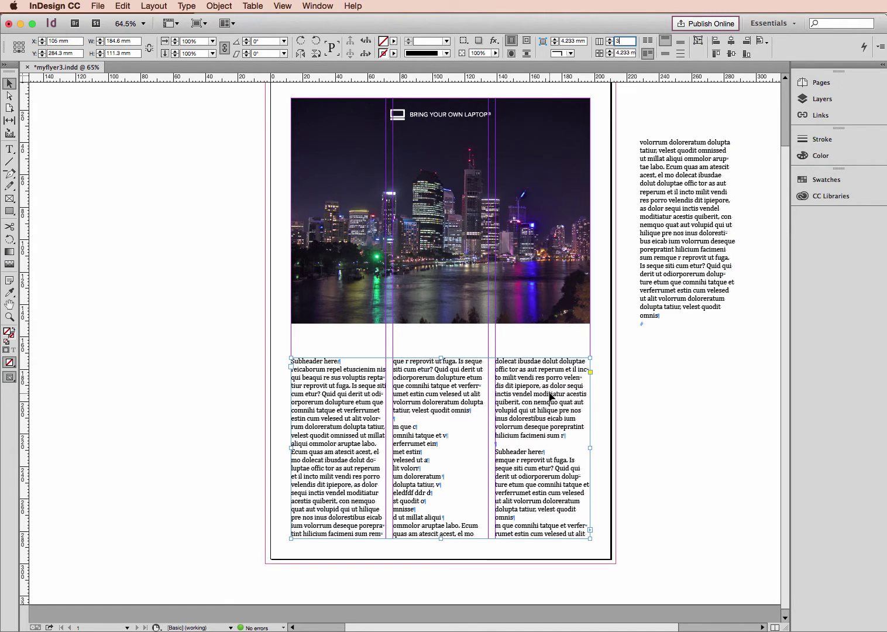
- Select the entire body story with the Type tool
{"action": "key", "text": "t"}
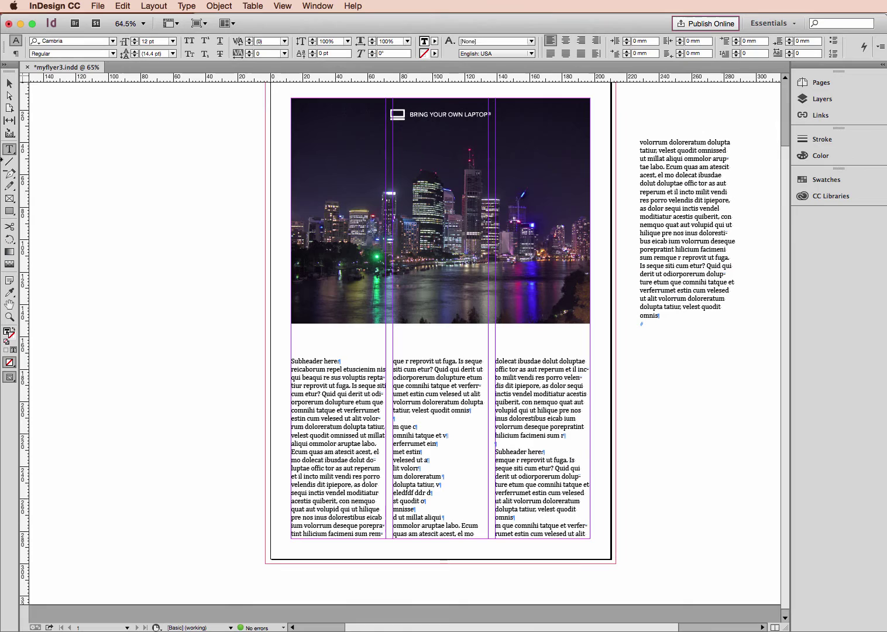
{"action": "left_click", "coordinate": [646, 326]}
{"action": "key", "text": "super+a"}
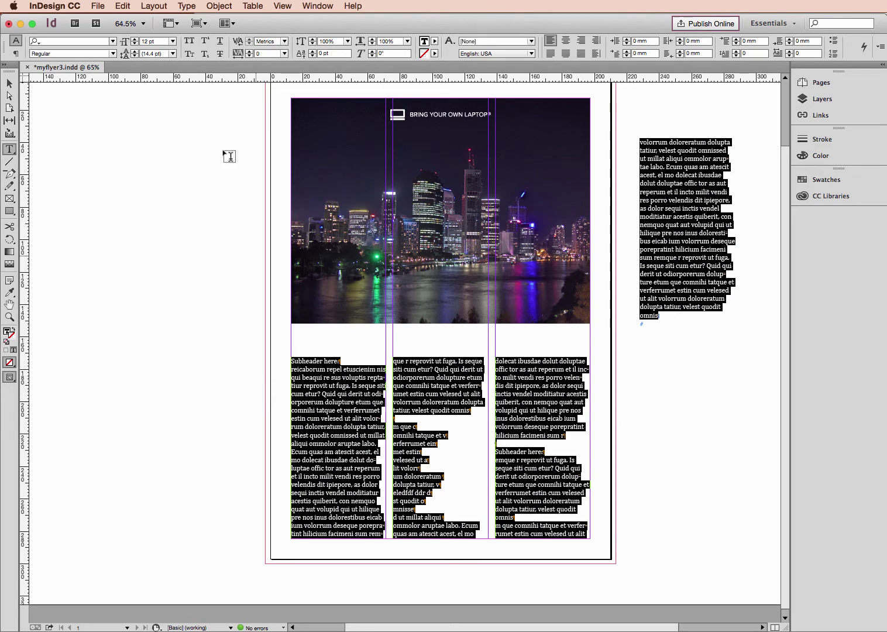
{"action": "left_click", "coordinate": [123, 6]}
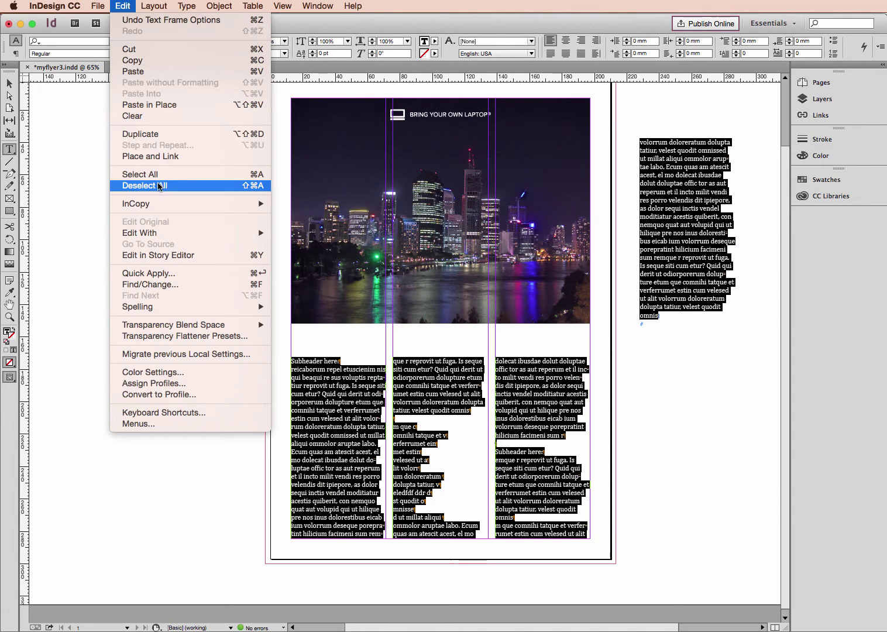
{"action": "left_click", "coordinate": [262, 177]}
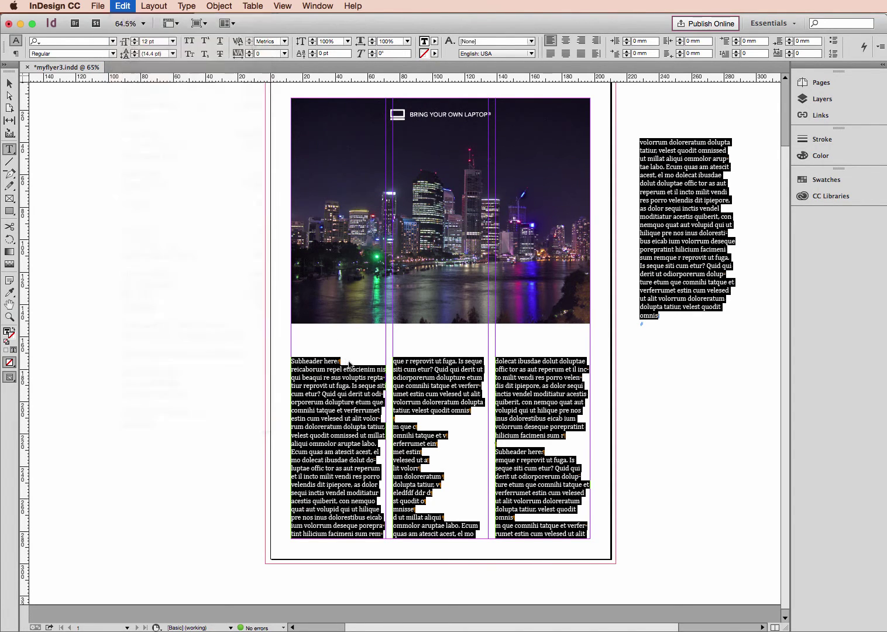
- Set the body story's font to Gotham Book
{"action": "left_click", "coordinate": [15, 41]}
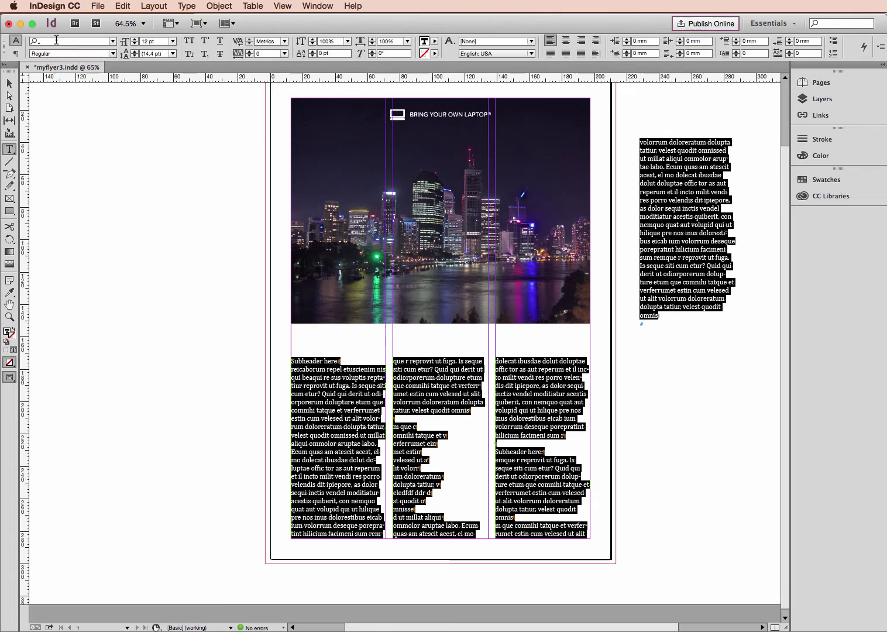
{"action": "left_click", "coordinate": [113, 41]}
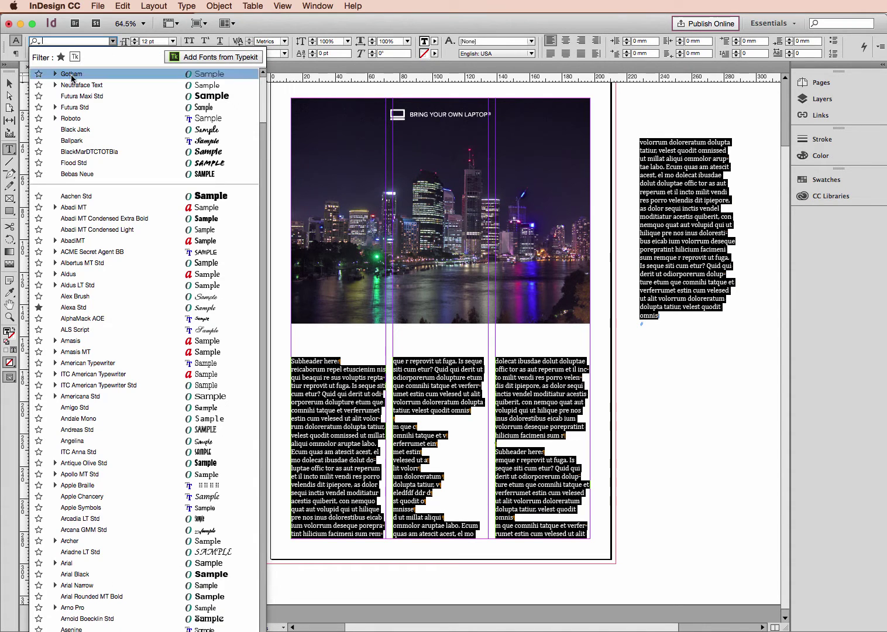
{"action": "left_click", "coordinate": [71, 74]}
{"action": "left_click", "coordinate": [113, 53]}
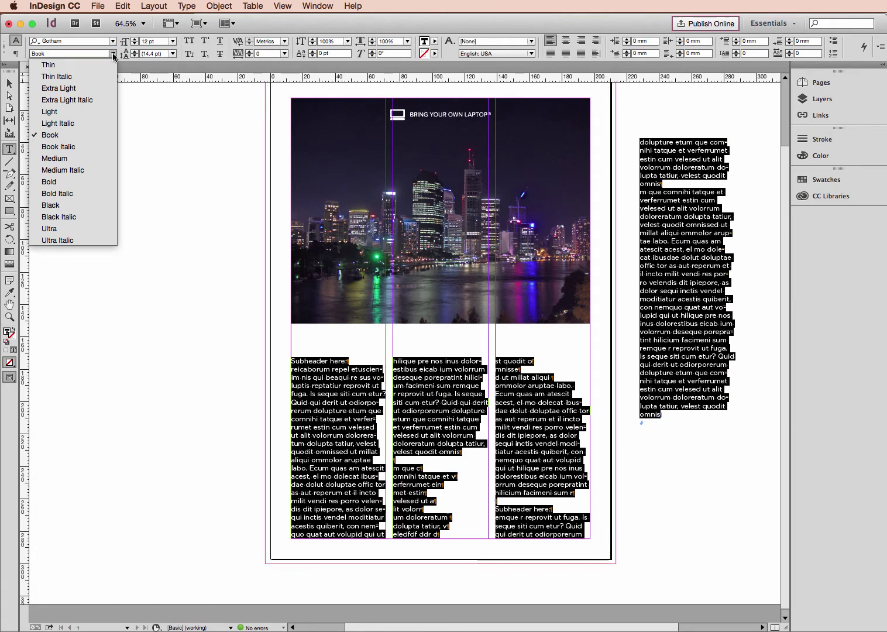
{"action": "left_click", "coordinate": [61, 138]}
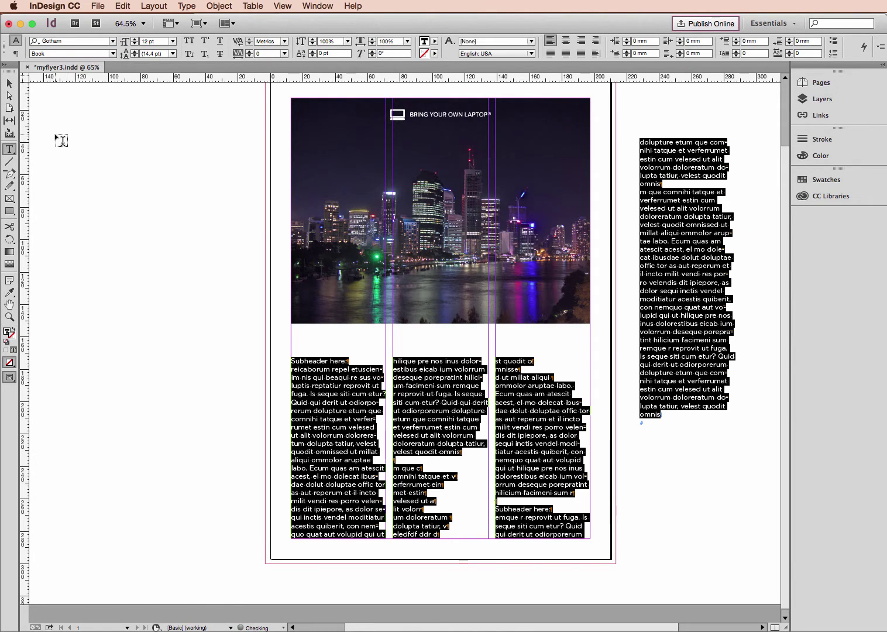
- Reduce the body text to 8 pt with 12 pt leading
{"action": "left_click", "coordinate": [135, 44]}
{"action": "left_click", "coordinate": [135, 44]}
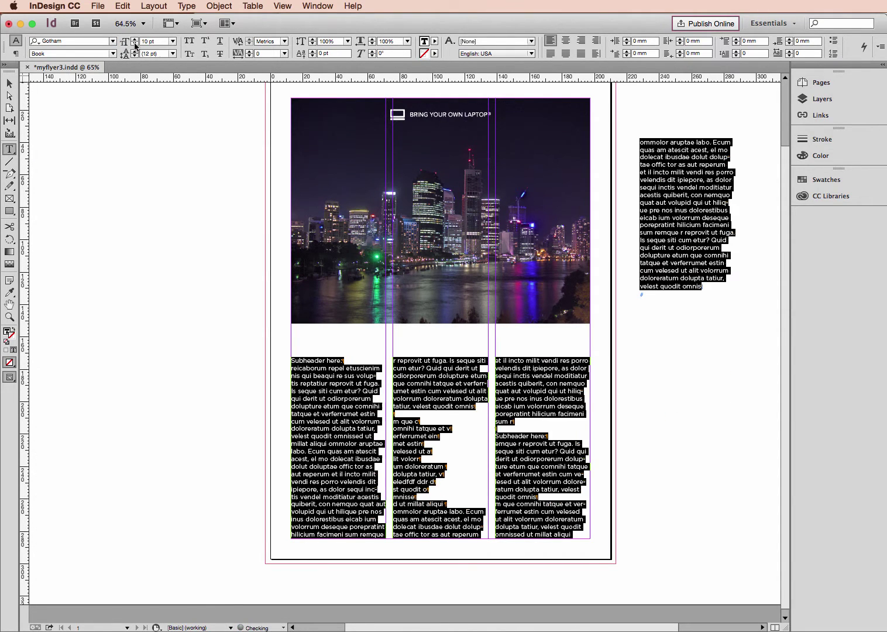
{"action": "left_click", "coordinate": [134, 44]}
{"action": "left_click", "coordinate": [135, 44]}
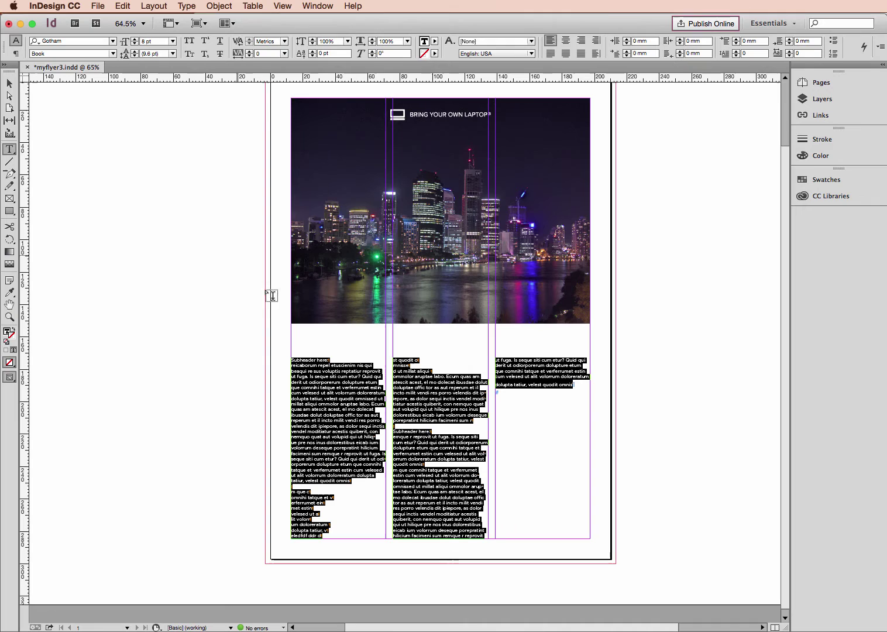
{"action": "left_click", "coordinate": [135, 51]}
{"action": "left_click", "coordinate": [135, 51]}
{"action": "left_click", "coordinate": [135, 51]}
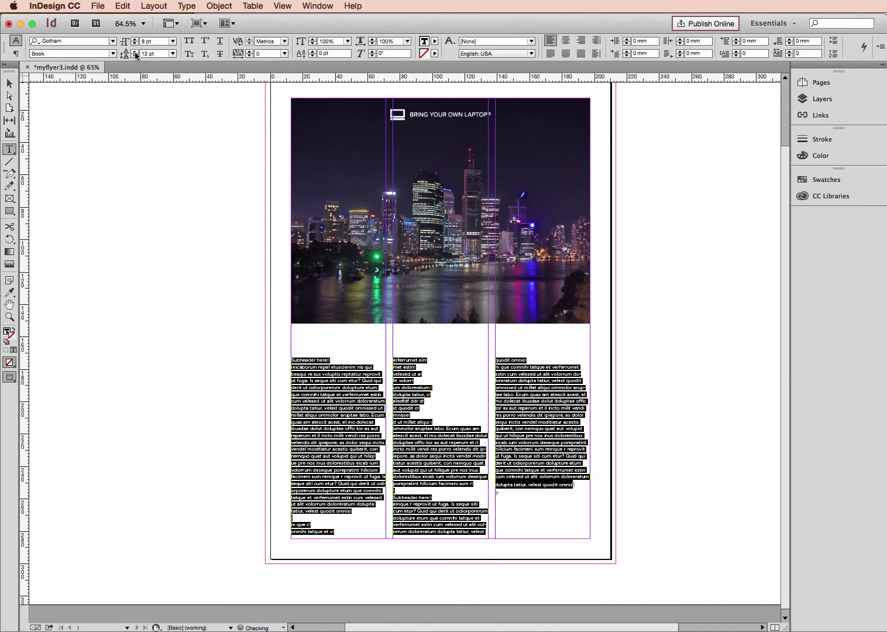
- Set the first-column 'Subheader here:' heading to Gotham Bold 14 pt
{"action": "left_click", "coordinate": [375, 360]}
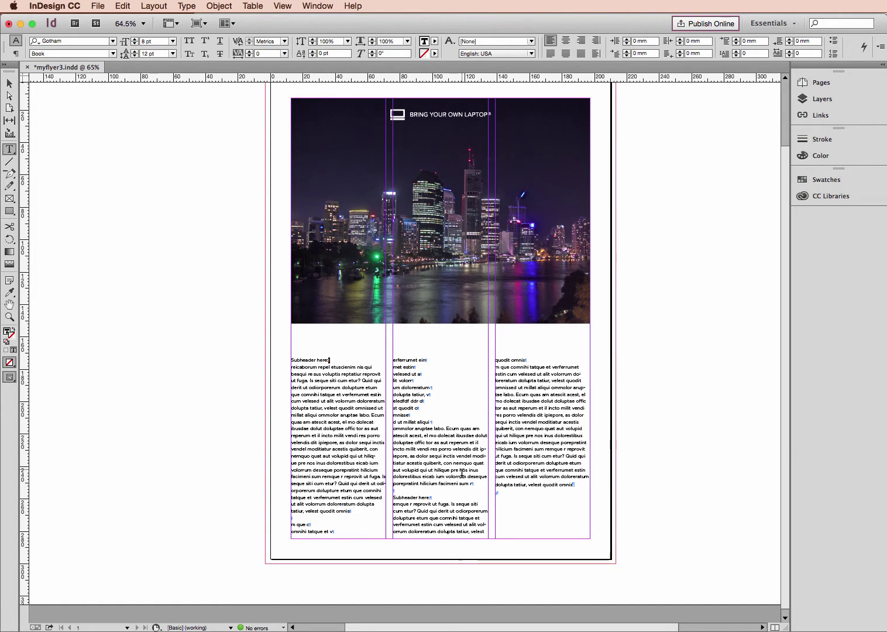
{"action": "left_click_drag", "start_coordinate": [432, 498], "coordinate": [412, 496]}
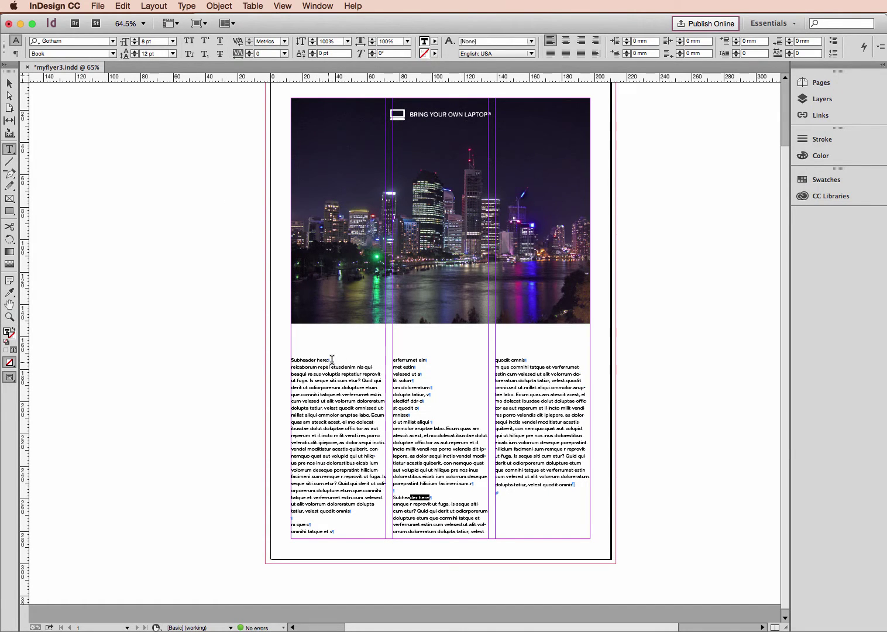
{"action": "left_click_drag", "start_coordinate": [330, 360], "coordinate": [291, 360]}
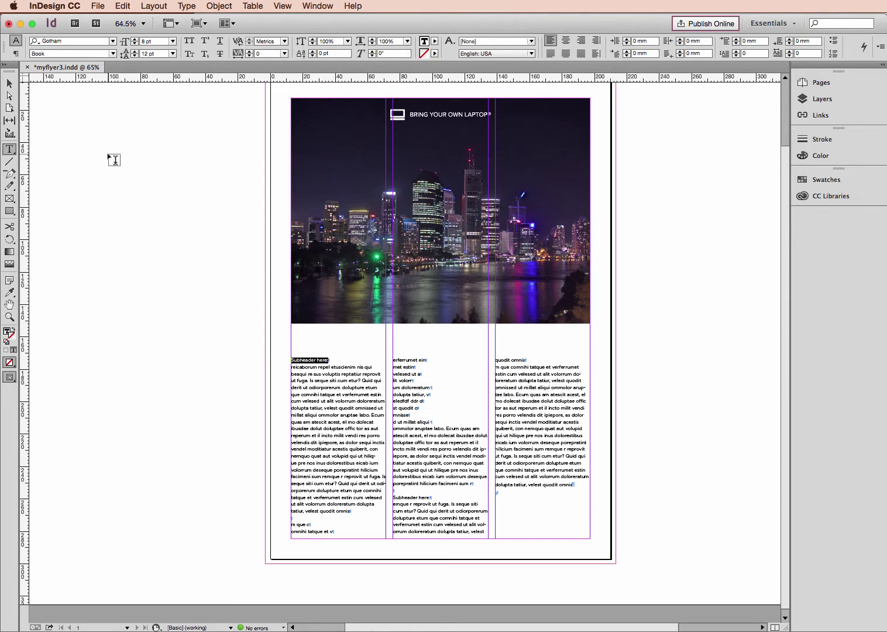
{"action": "left_click", "coordinate": [113, 54]}
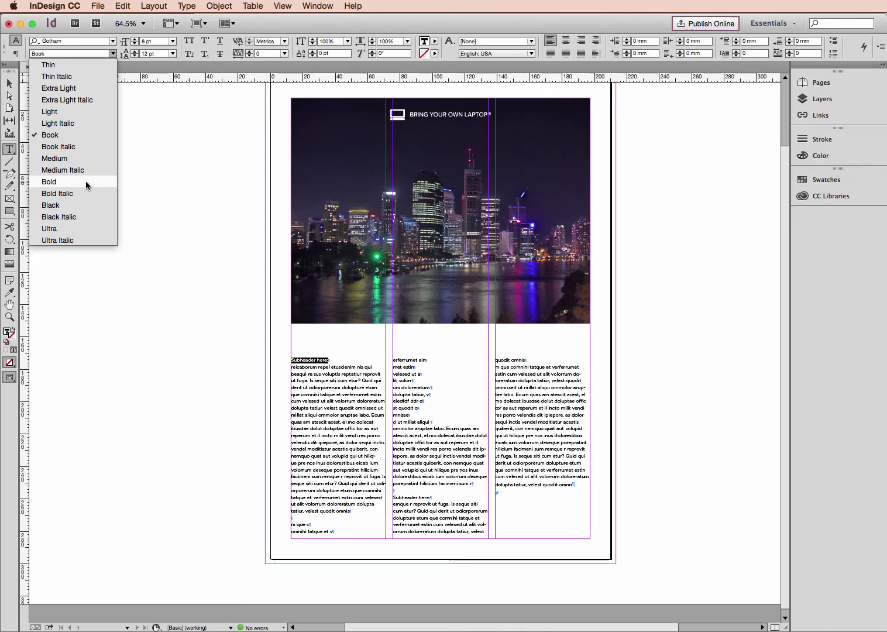
{"action": "left_click", "coordinate": [86, 181]}
{"action": "left_click", "coordinate": [134, 41]}
{"action": "left_click", "coordinate": [134, 41]}
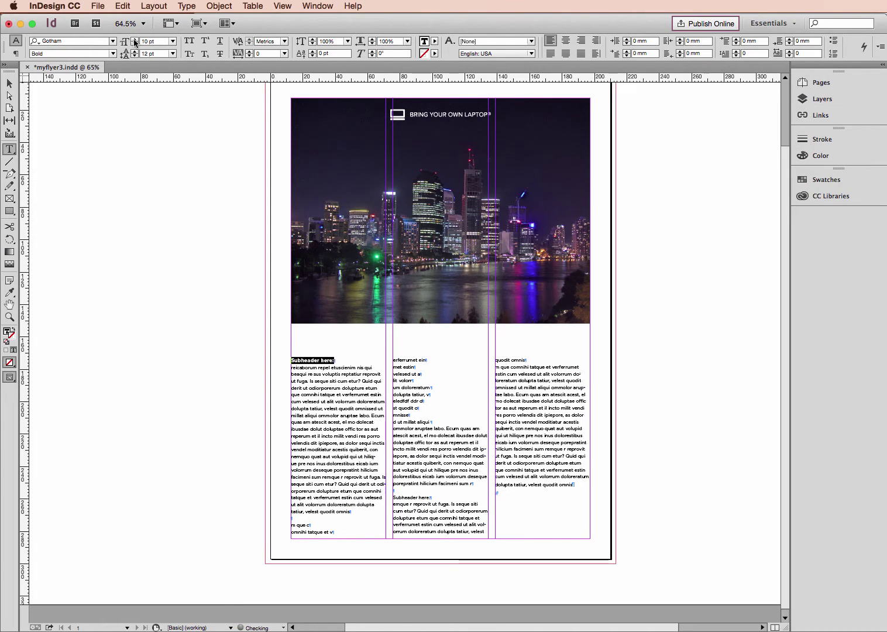
{"action": "left_click", "coordinate": [135, 41]}
{"action": "left_click", "coordinate": [135, 41]}
{"action": "left_click", "coordinate": [134, 41]}
{"action": "left_click", "coordinate": [134, 41]}
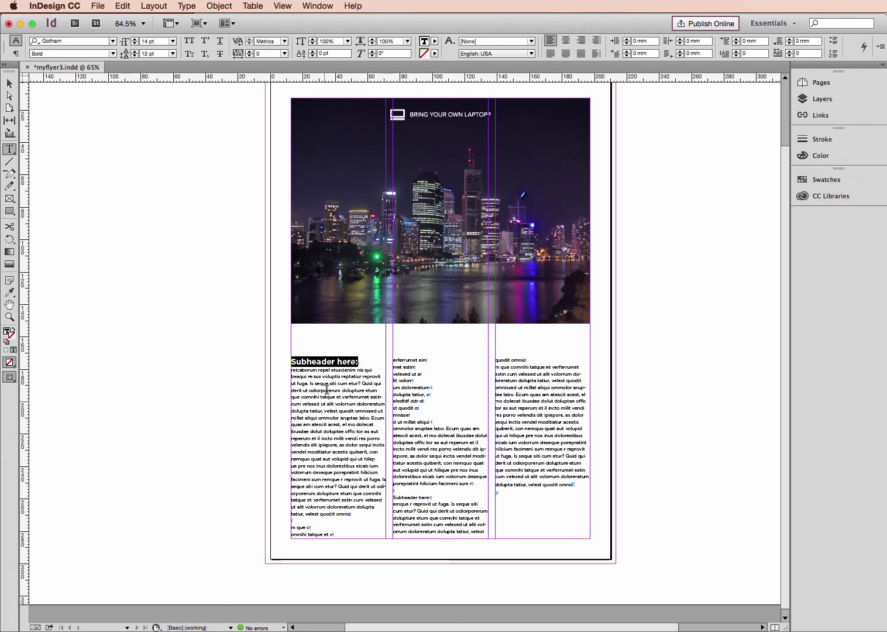
- Copy that heading formatting onto the second column's subheader with the Eyedropper
{"action": "left_click", "coordinate": [11, 293]}
{"action": "left_click", "coordinate": [341, 356]}
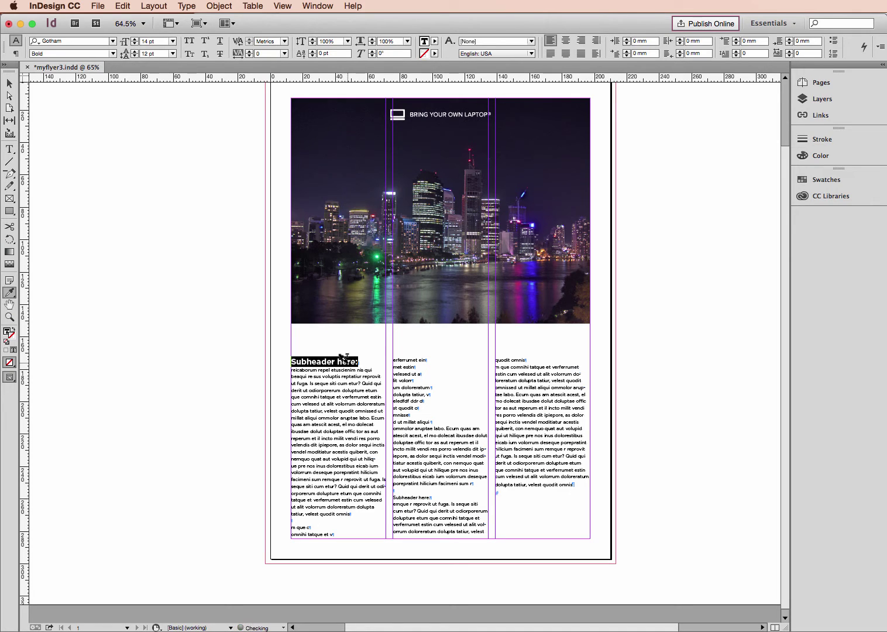
{"action": "left_click_drag", "start_coordinate": [433, 493], "coordinate": [390, 494]}
{"action": "key", "text": "Escape"}
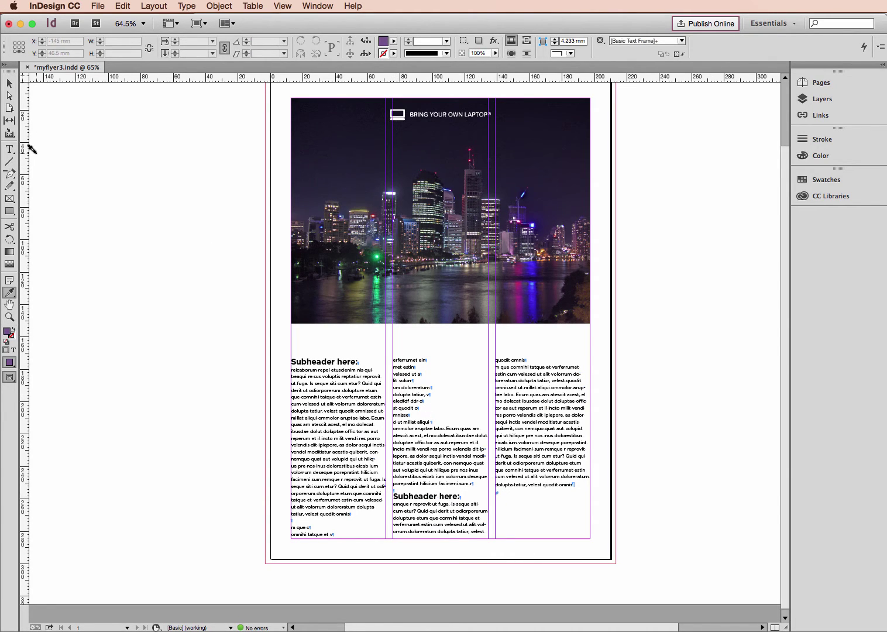
- Bullet the short lines spanning columns one and two, then add a blank bullet line
{"action": "left_click", "coordinate": [10, 86]}
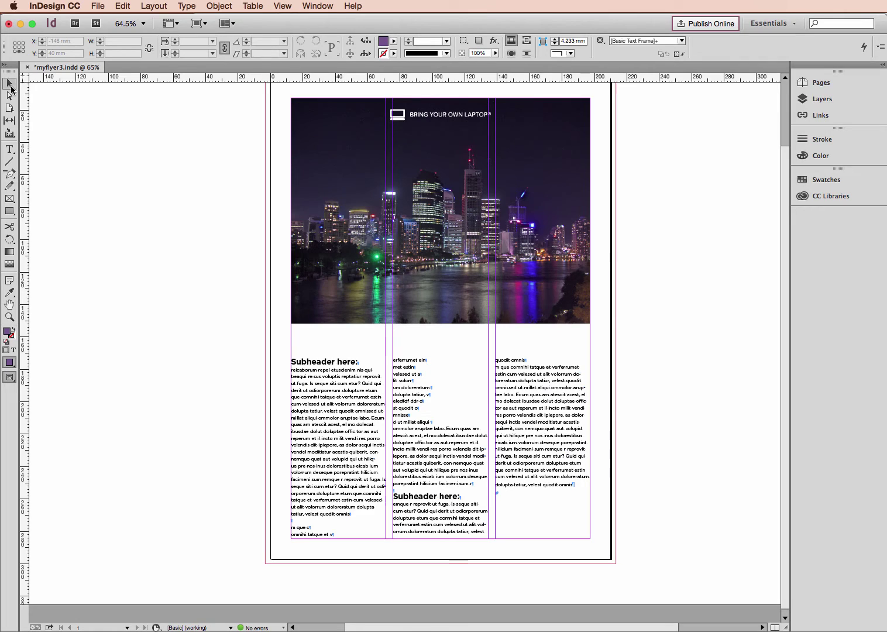
{"action": "left_click", "coordinate": [10, 149]}
{"action": "left_click_drag", "start_coordinate": [432, 422], "coordinate": [288, 529]}
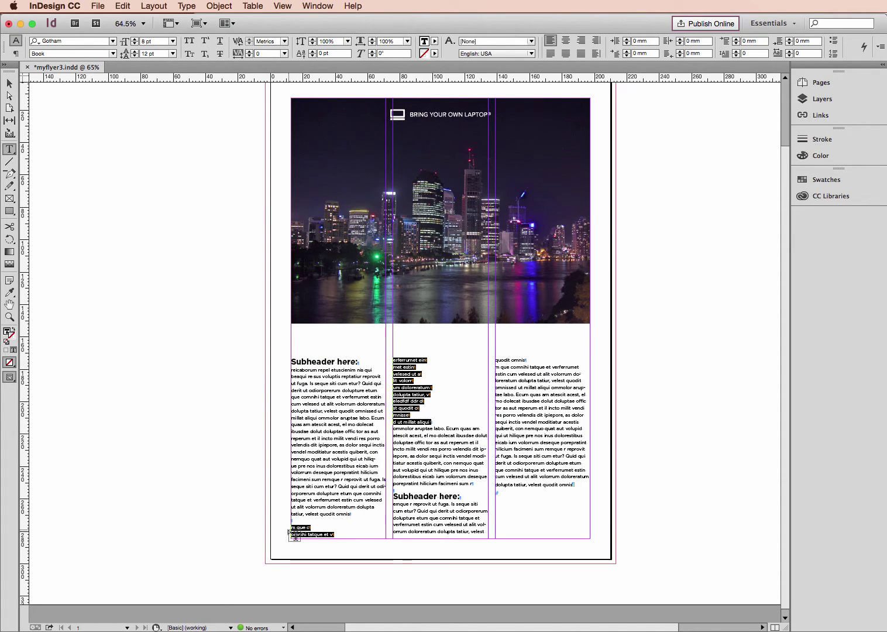
{"action": "left_click", "coordinate": [157, 7]}
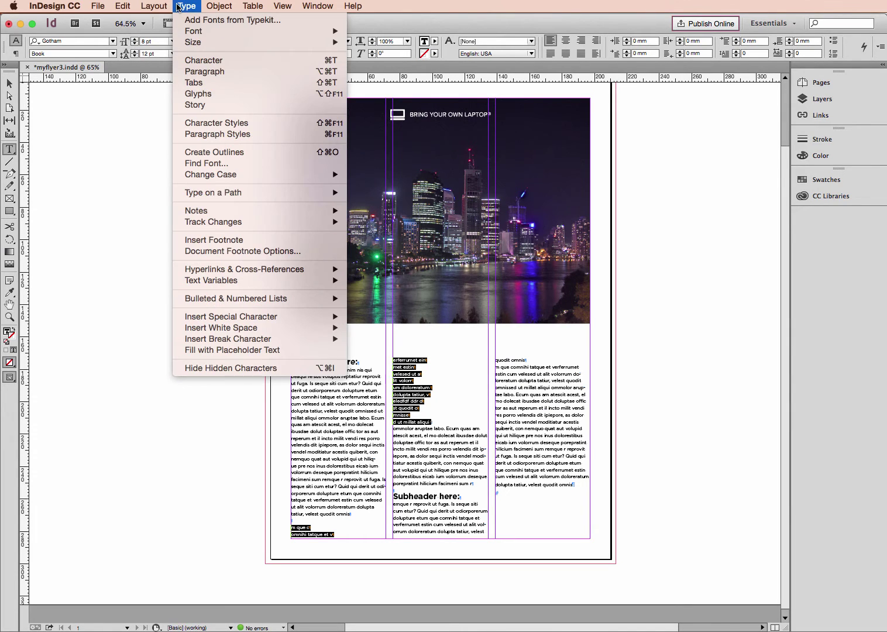
{"action": "mouse_move", "coordinate": [236, 300]}
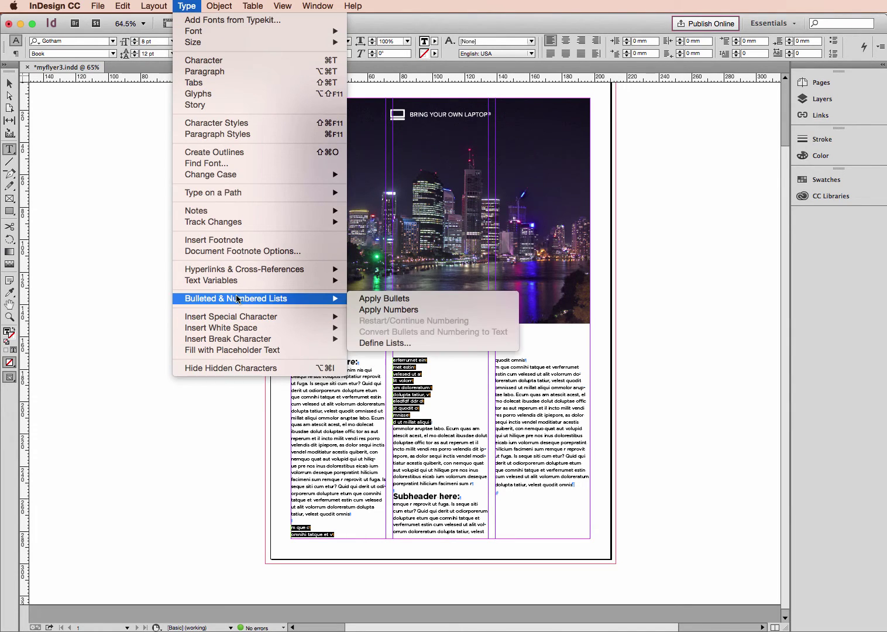
{"action": "left_click", "coordinate": [373, 299]}
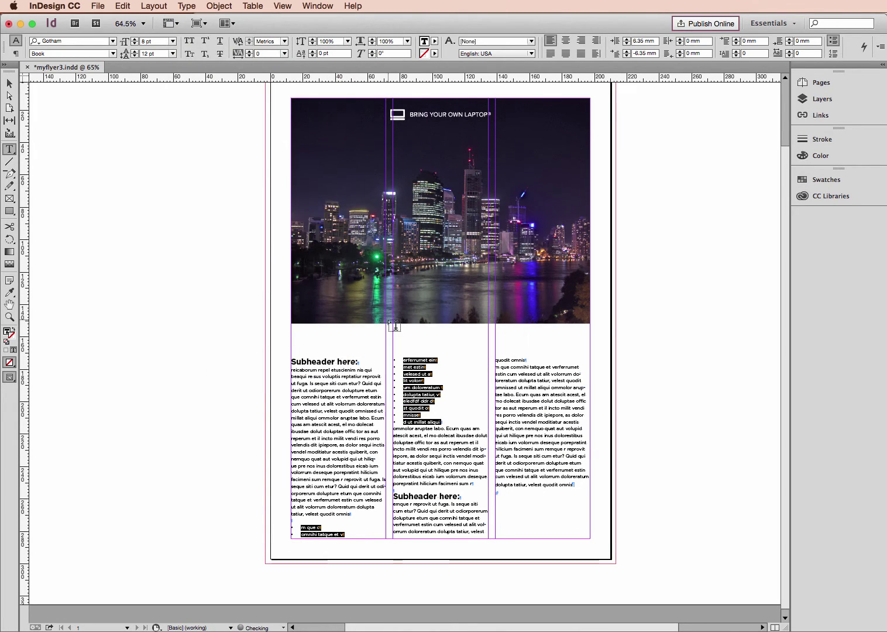
{"action": "left_click", "coordinate": [447, 416]}
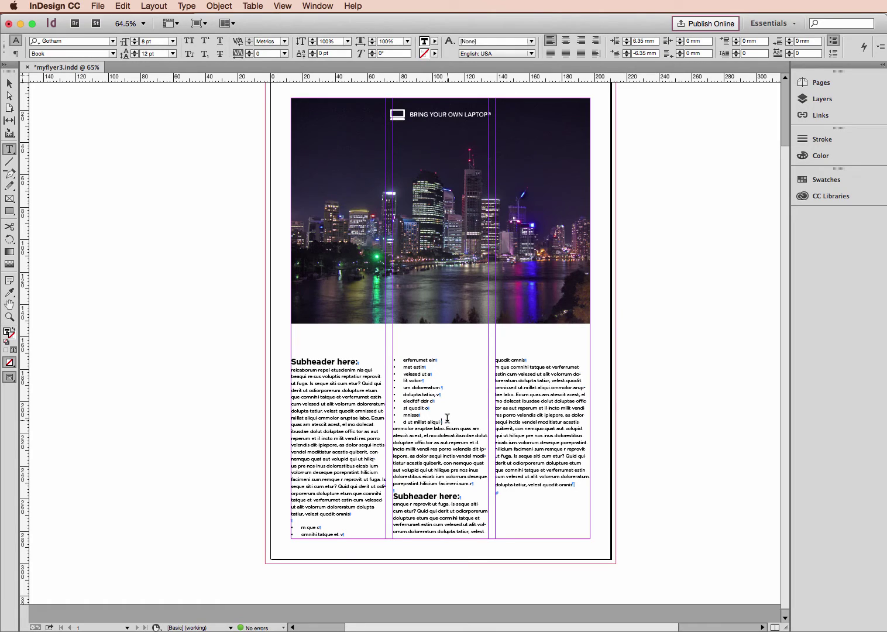
{"action": "key", "text": "Return"}
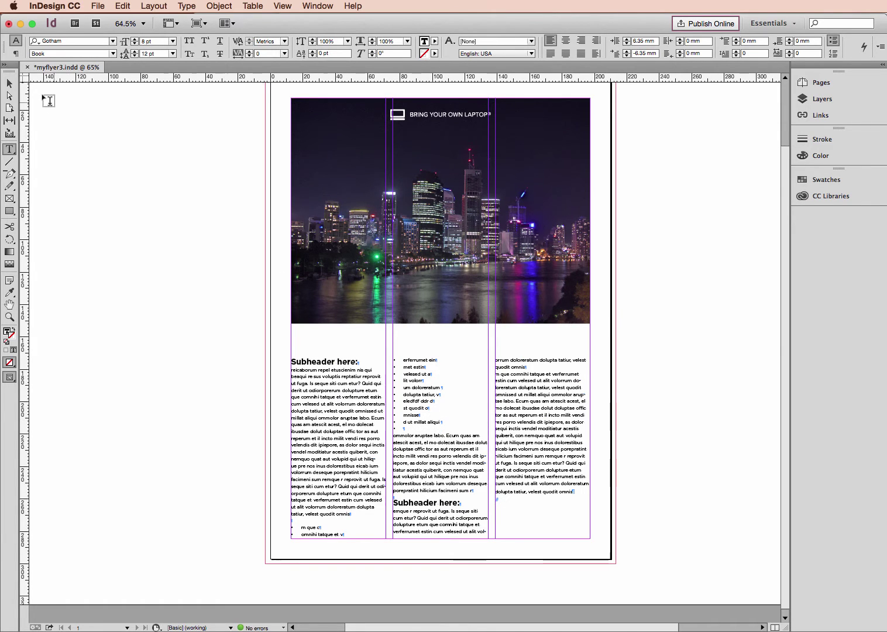
- Lower the body frame's top edge below the photo, leaving it about 88.5 mm tall
{"action": "left_click", "coordinate": [11, 85]}
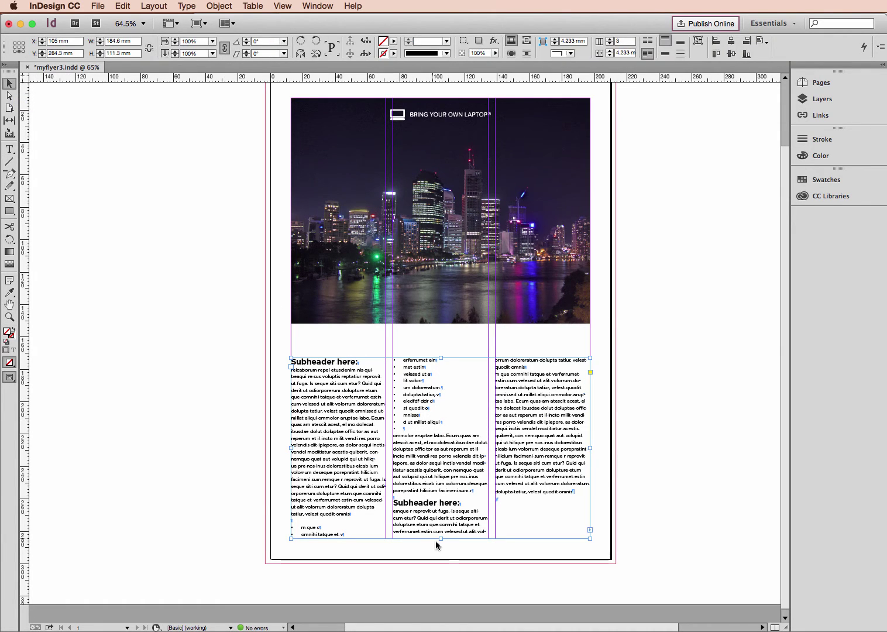
{"action": "left_click_drag", "start_coordinate": [441, 538], "coordinate": [441, 507]}
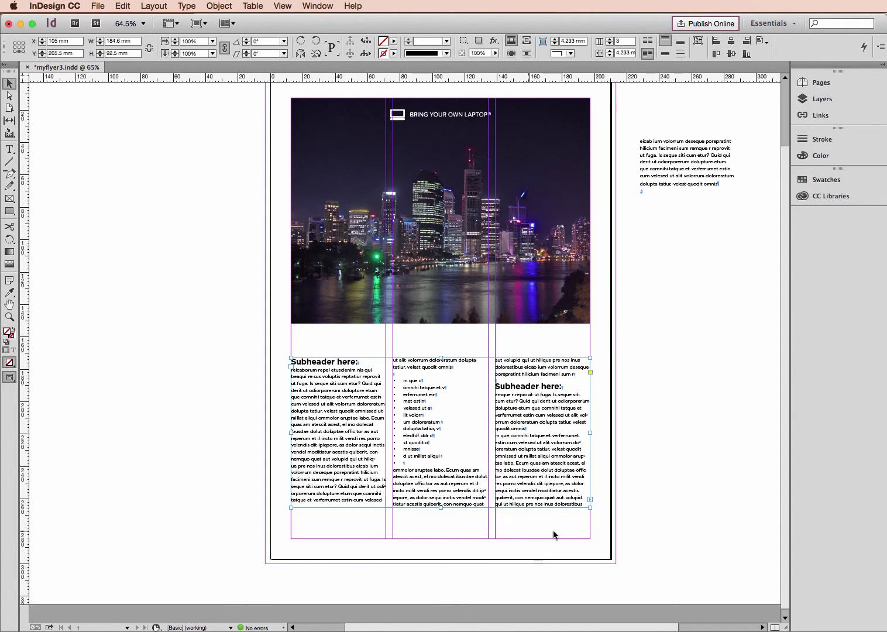
{"action": "left_click_drag", "start_coordinate": [441, 358], "coordinate": [441, 369]}
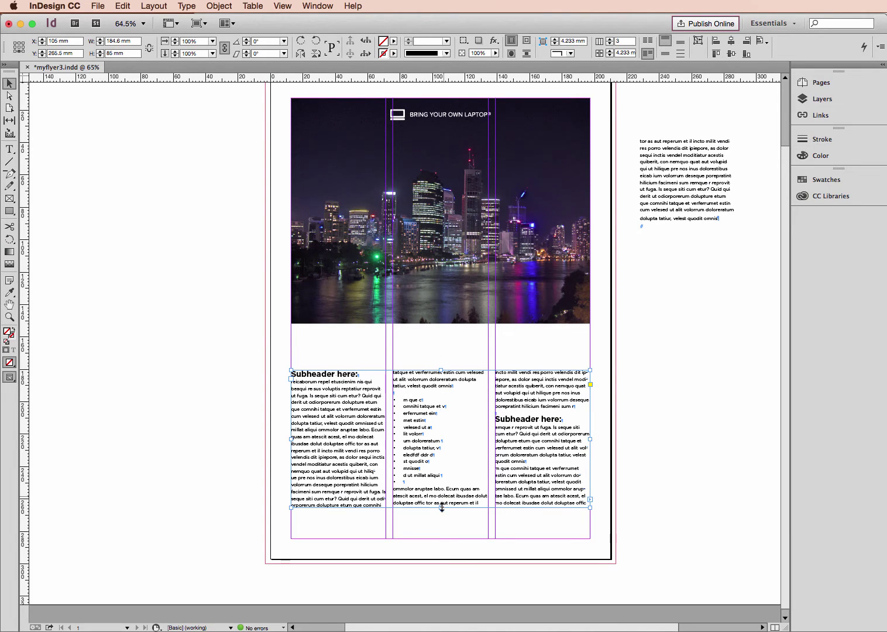
{"action": "left_click_drag", "start_coordinate": [442, 509], "coordinate": [442, 515]}
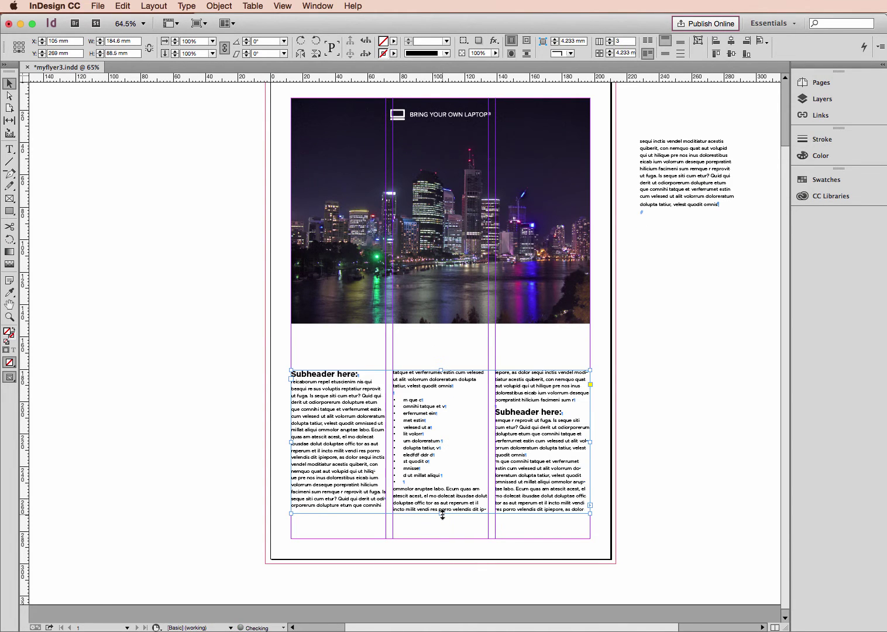
{"action": "left_click", "coordinate": [231, 330]}
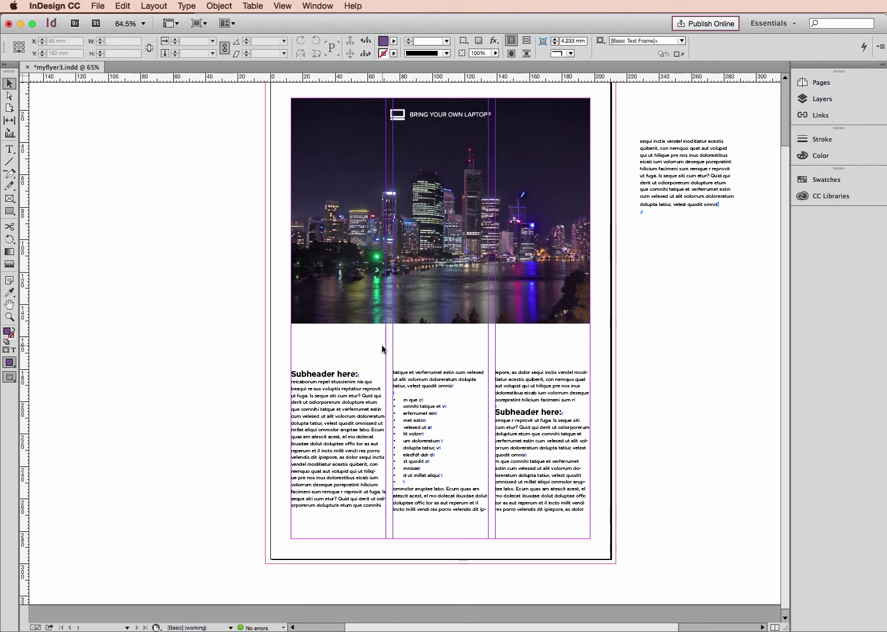
- Draw a text frame just below the photo and fill it with placeholder text
{"action": "left_click", "coordinate": [186, 7]}
{"action": "left_click", "coordinate": [9, 141]}
{"action": "left_click", "coordinate": [9, 150]}
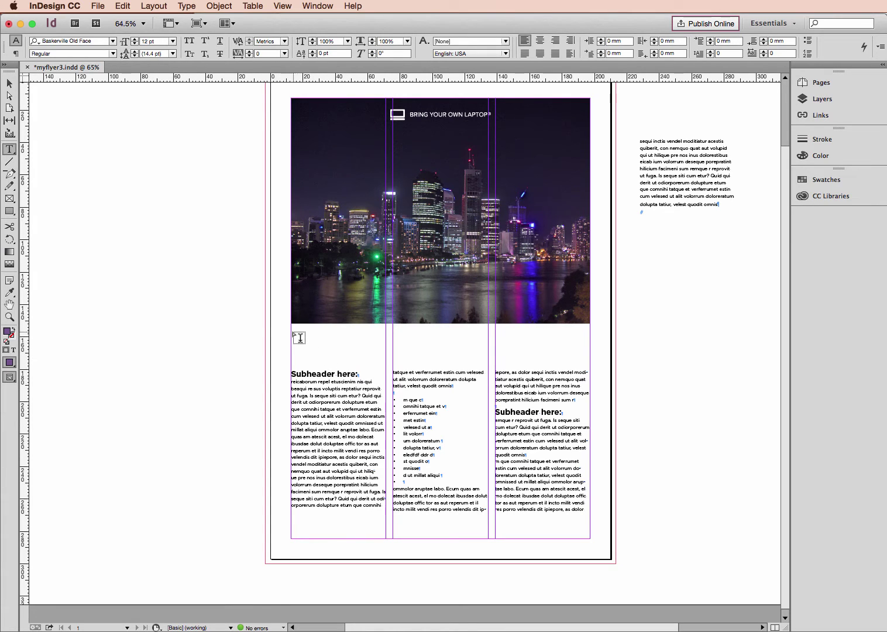
{"action": "left_click_drag", "start_coordinate": [292, 331], "coordinate": [487, 363]}
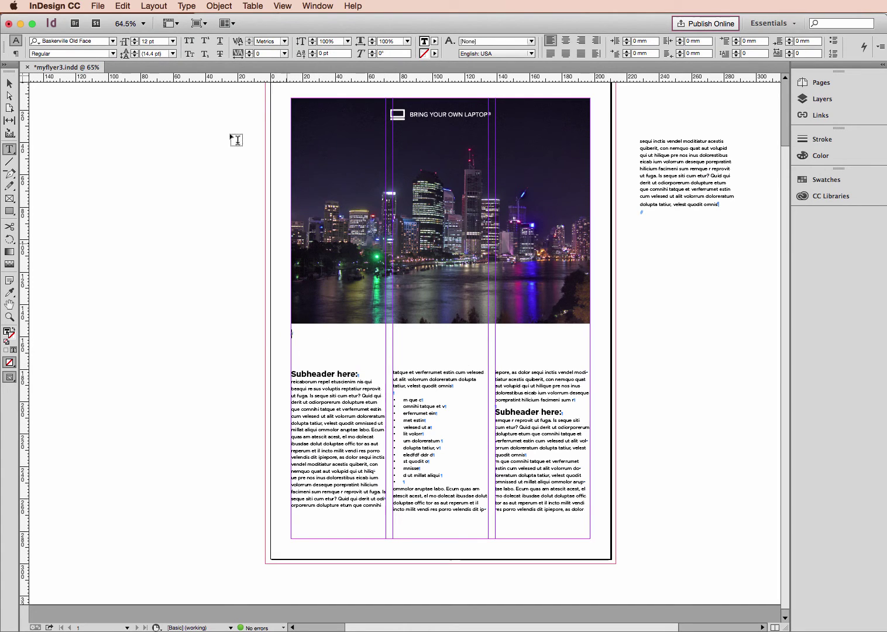
{"action": "left_click", "coordinate": [187, 6]}
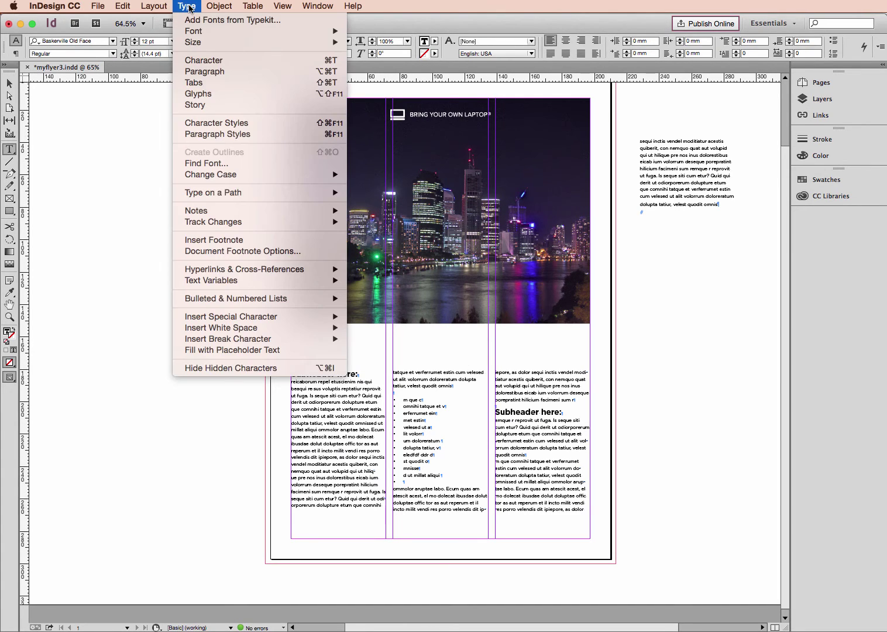
{"action": "left_click", "coordinate": [242, 350]}
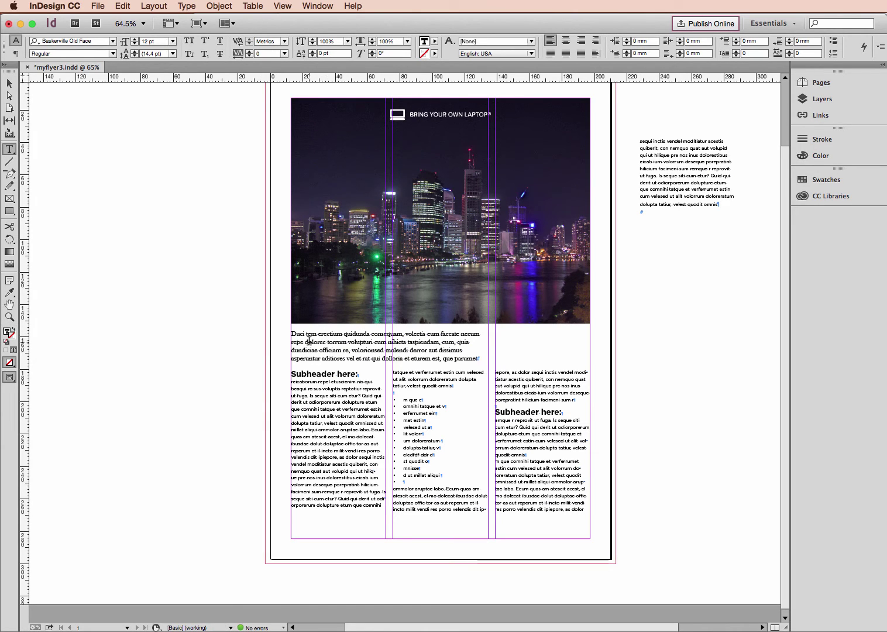
- Set the placeholder intro paragraph to 15 pt Gotham Bold
{"action": "left_click_drag", "start_coordinate": [473, 357], "coordinate": [287, 331]}
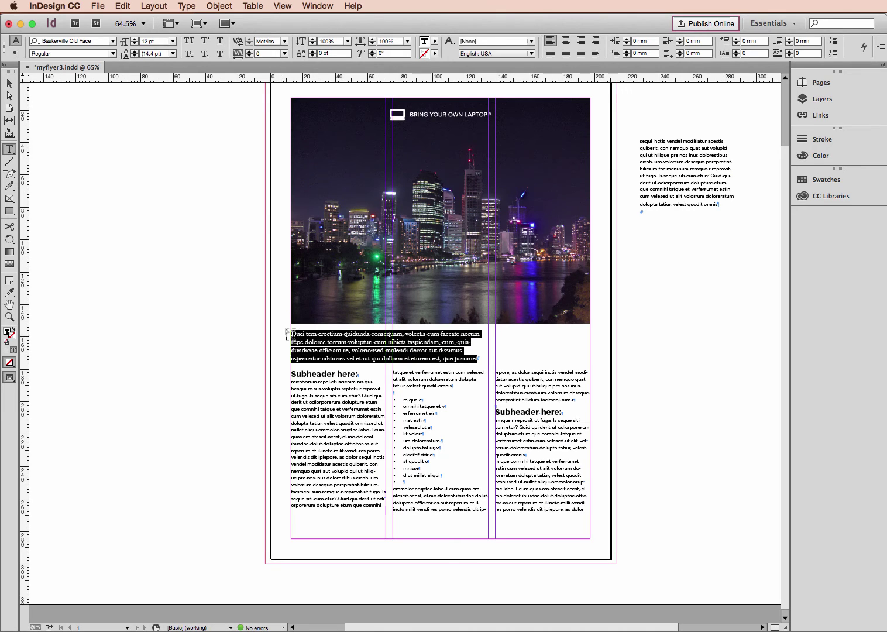
{"action": "left_click", "coordinate": [136, 38]}
{"action": "left_click", "coordinate": [135, 38]}
{"action": "left_click", "coordinate": [135, 38]}
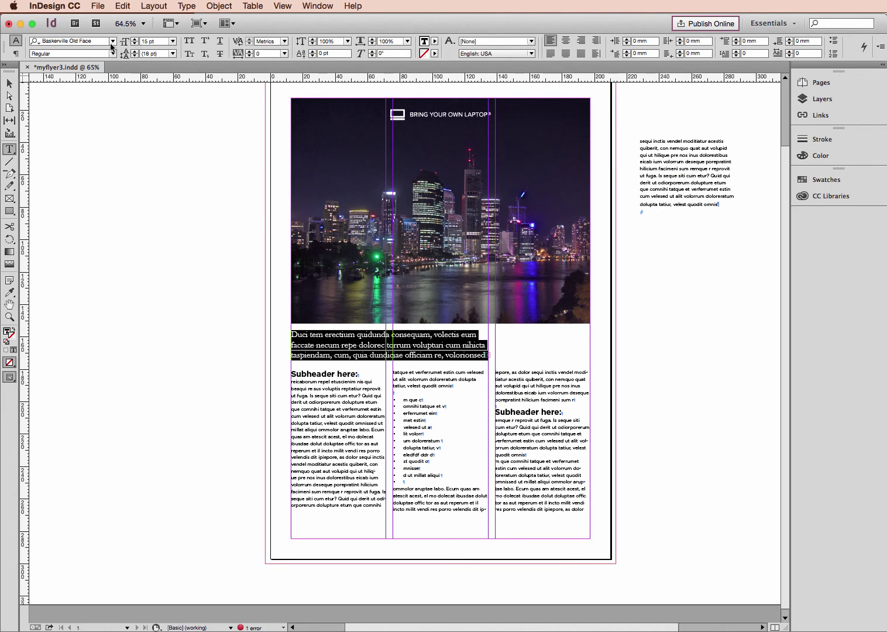
{"action": "left_click", "coordinate": [111, 41]}
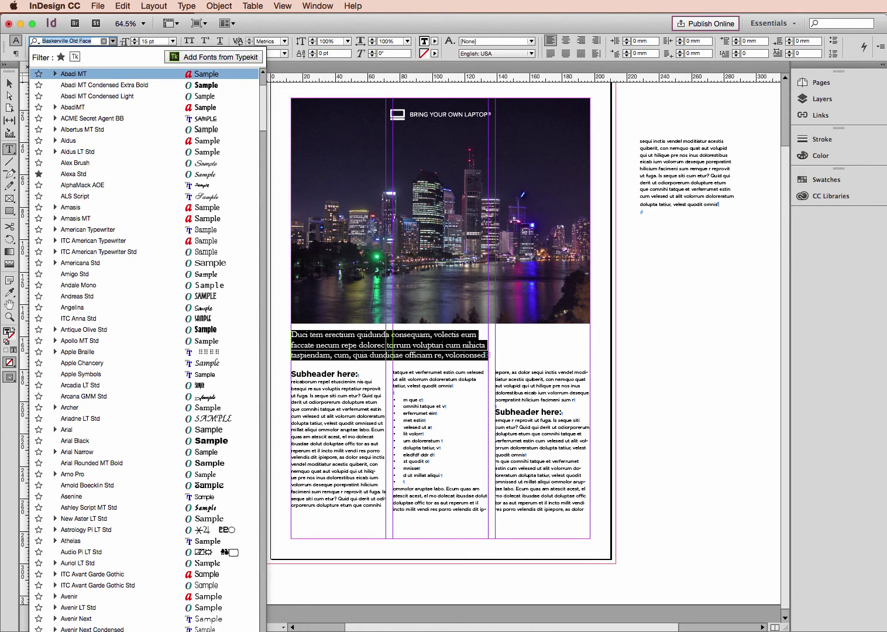
{"action": "type", "text": "got"}
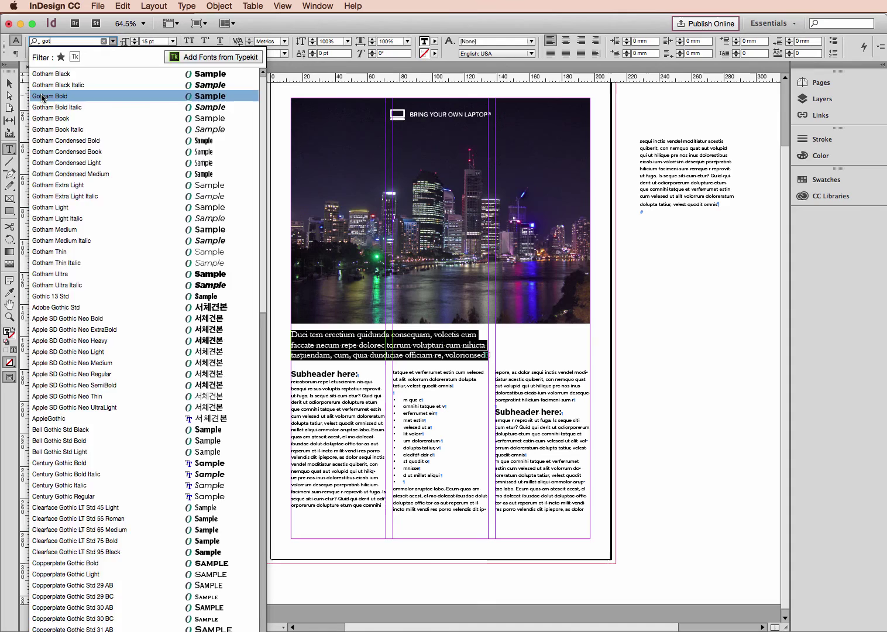
{"action": "left_click", "coordinate": [42, 96]}
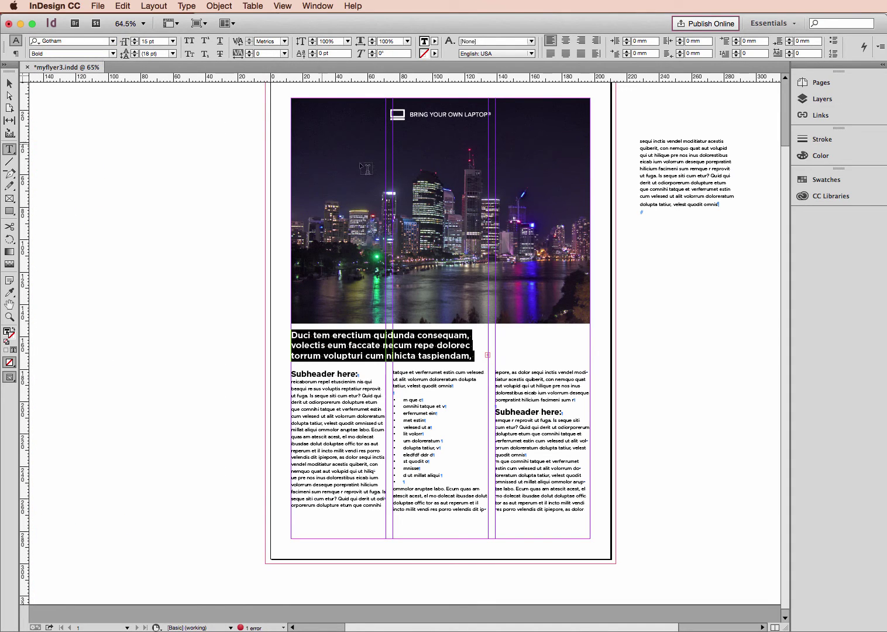
- Fill the intro text with the dark pink swatch, then deselect and collapse Swatches
{"action": "left_click", "coordinate": [822, 180]}
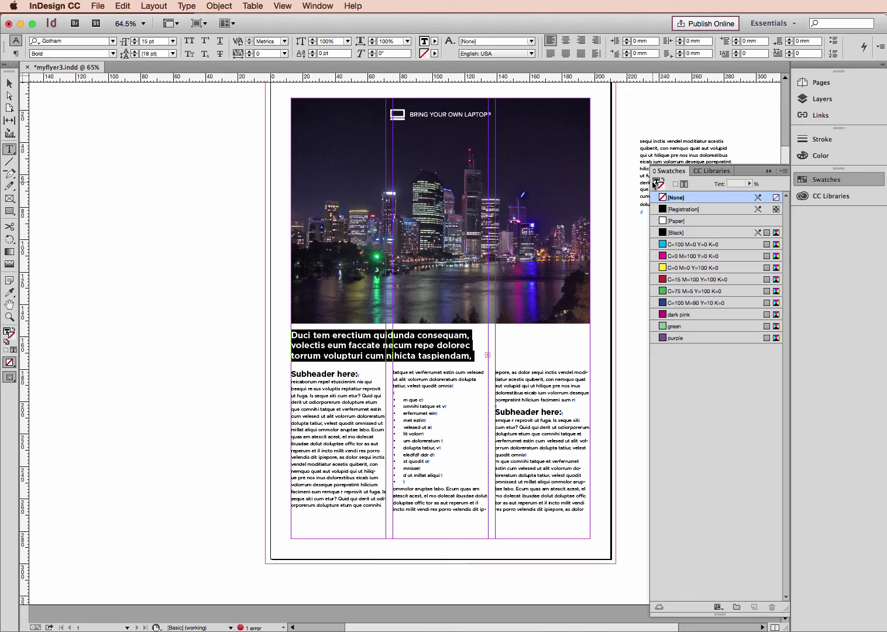
{"action": "left_click", "coordinate": [657, 183]}
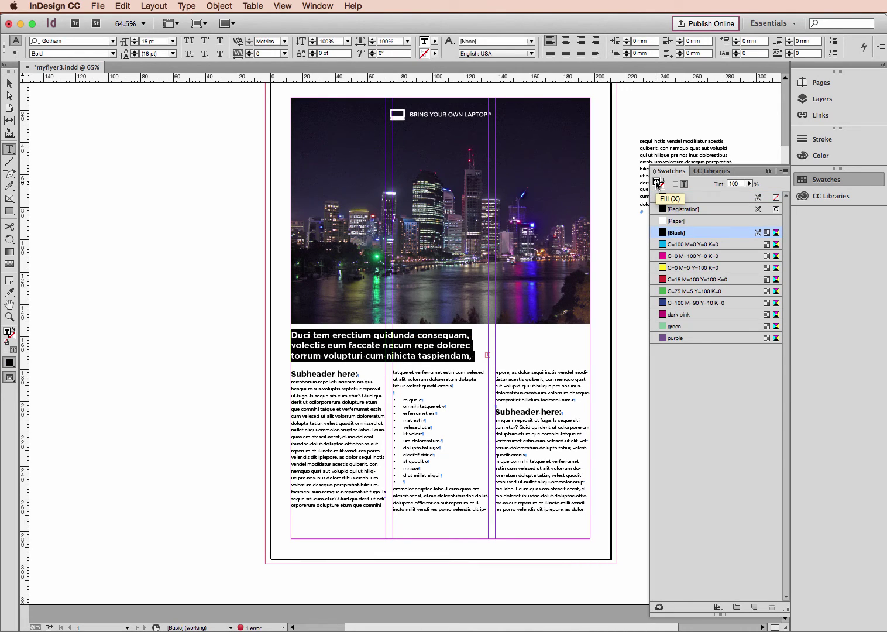
{"action": "left_click", "coordinate": [664, 256]}
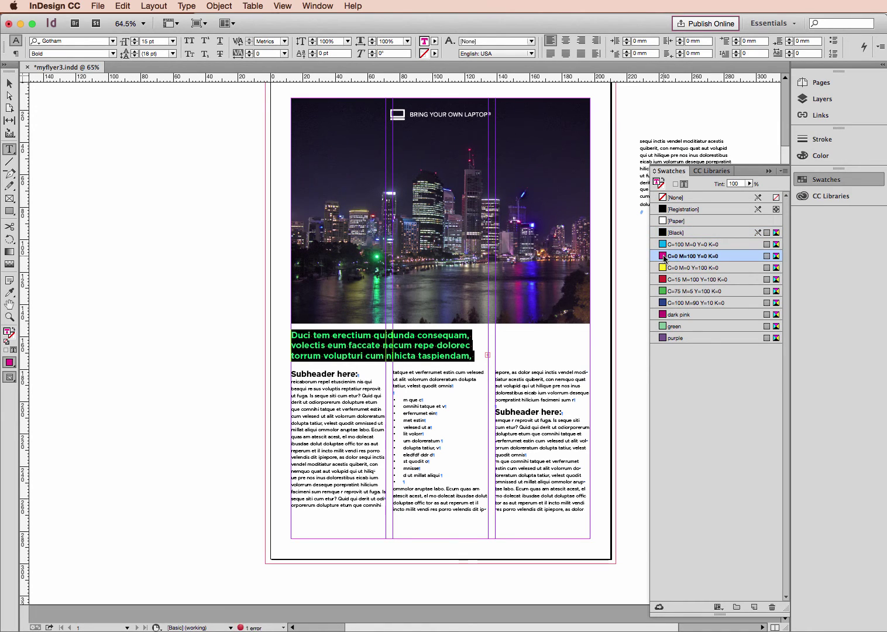
{"action": "left_click", "coordinate": [662, 315]}
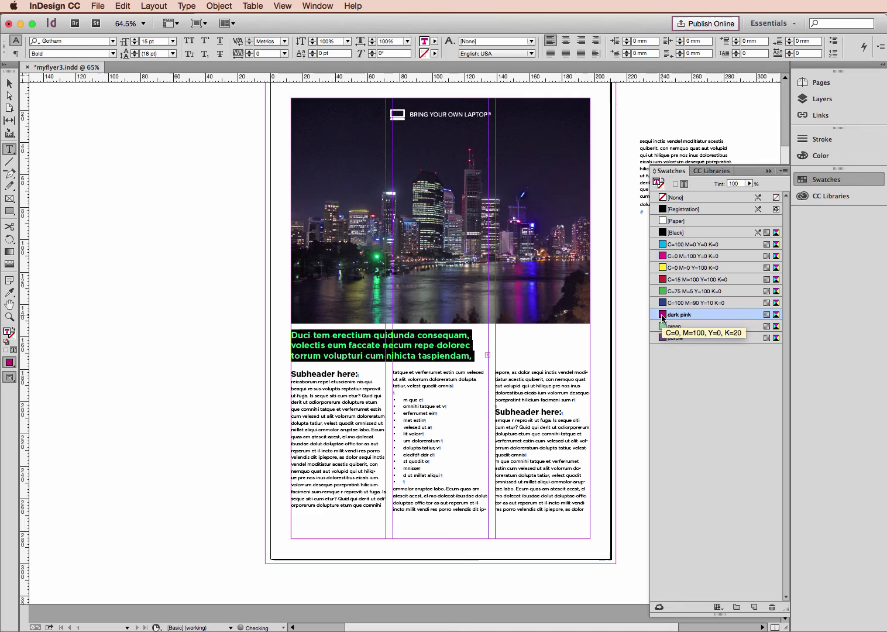
{"action": "left_click", "coordinate": [9, 84]}
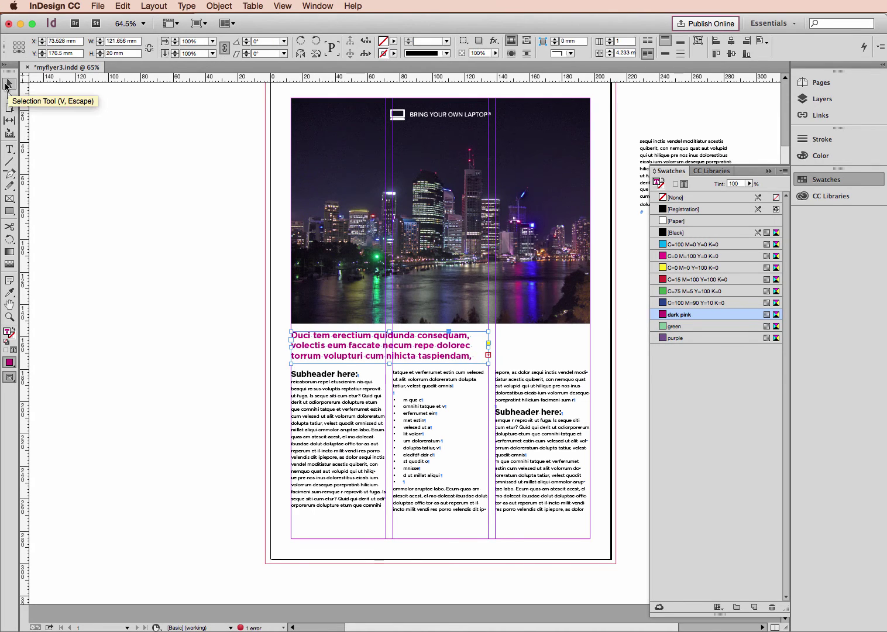
{"action": "left_click", "coordinate": [108, 153]}
{"action": "left_click", "coordinate": [644, 187]}
{"action": "left_click", "coordinate": [676, 338]}
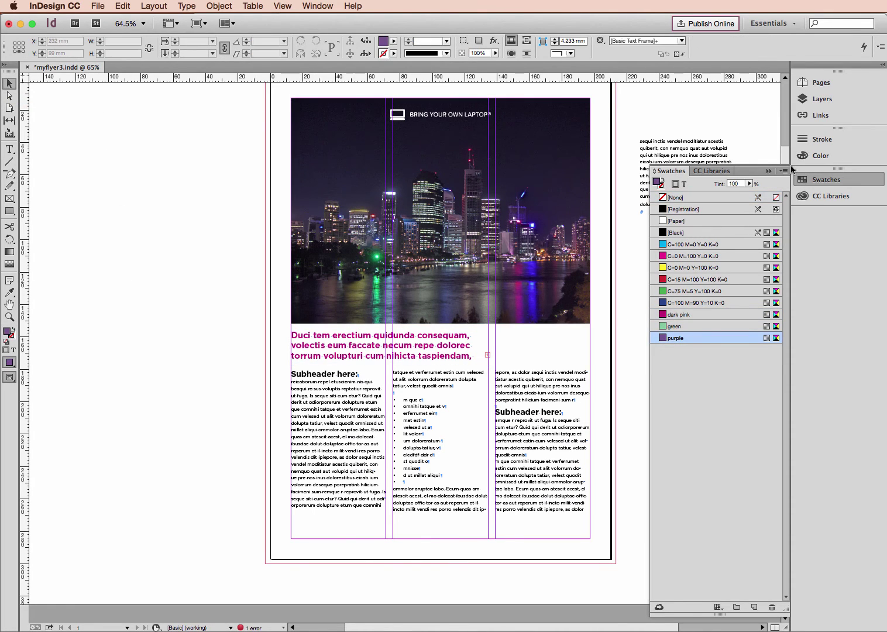
{"action": "left_click", "coordinate": [768, 172]}
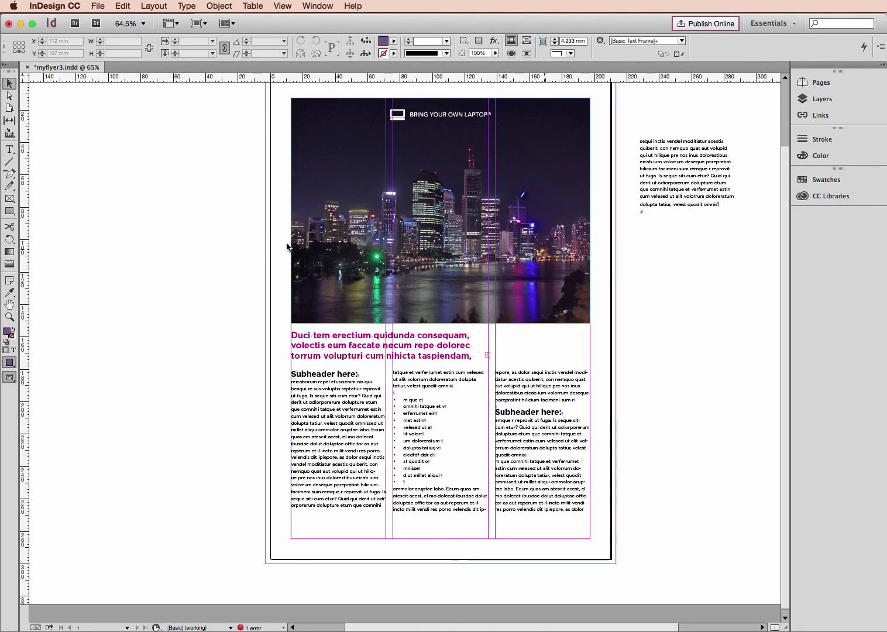
- Draw a text frame across the lower part of the night photo and select its placeholder title line
{"action": "left_click", "coordinate": [9, 151]}
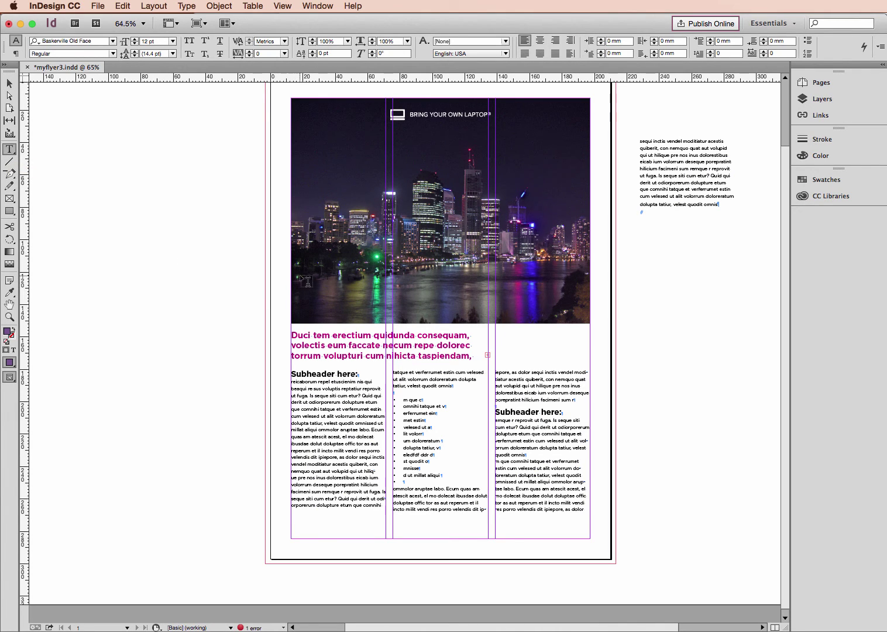
{"action": "left_click_drag", "start_coordinate": [301, 275], "coordinate": [507, 314]}
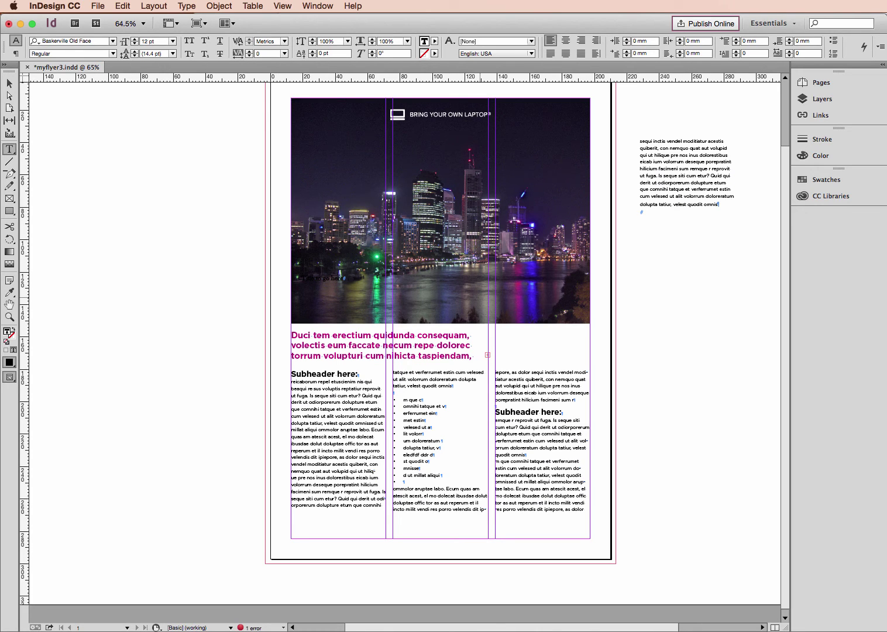
{"action": "triple_click", "coordinate": [340, 278]}
- Colour the title white with the [Paper] swatch and enlarge it to 56 pt
{"action": "left_click", "coordinate": [817, 180]}
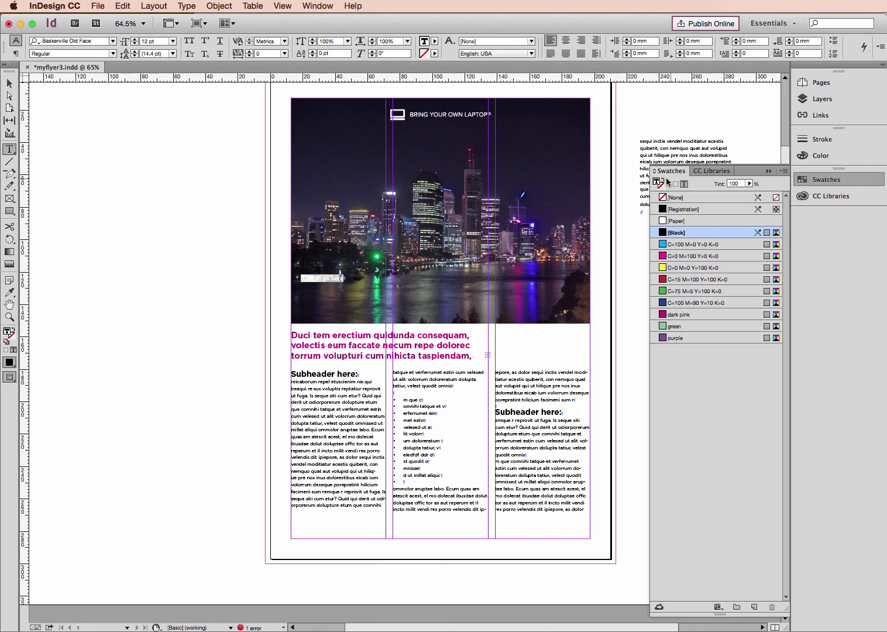
{"action": "left_click", "coordinate": [666, 221]}
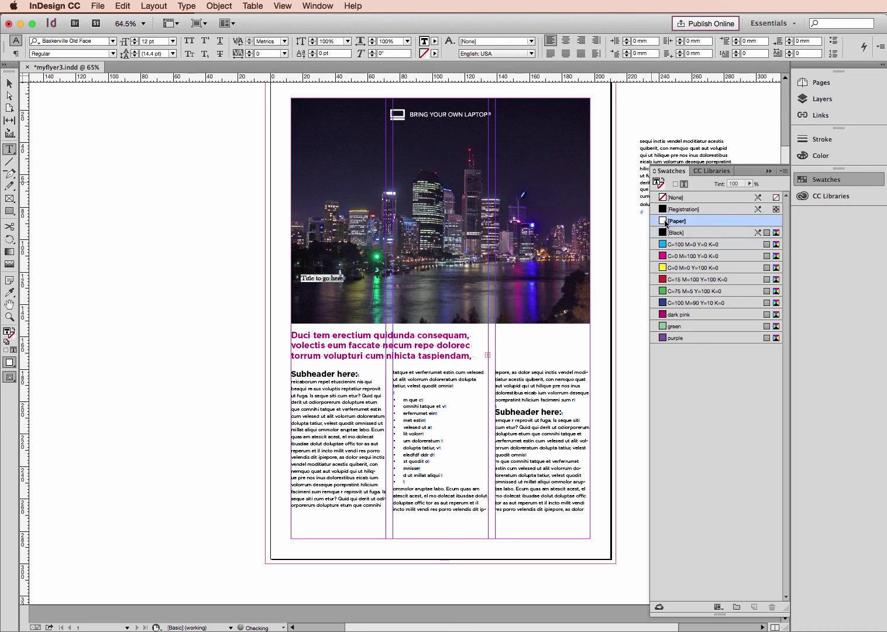
{"action": "left_click", "coordinate": [135, 39]}
{"action": "left_click", "coordinate": [135, 39]}
{"action": "left_click", "coordinate": [136, 39]}
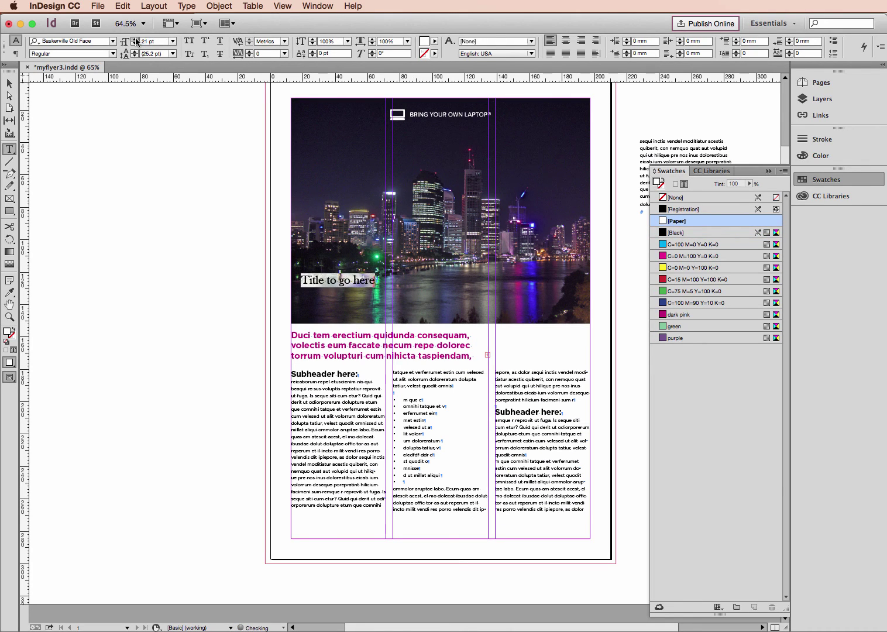
{"action": "left_click", "coordinate": [135, 39]}
{"action": "left_click", "coordinate": [135, 39]}
{"action": "left_click", "coordinate": [135, 40]}
{"action": "left_click", "coordinate": [135, 39]}
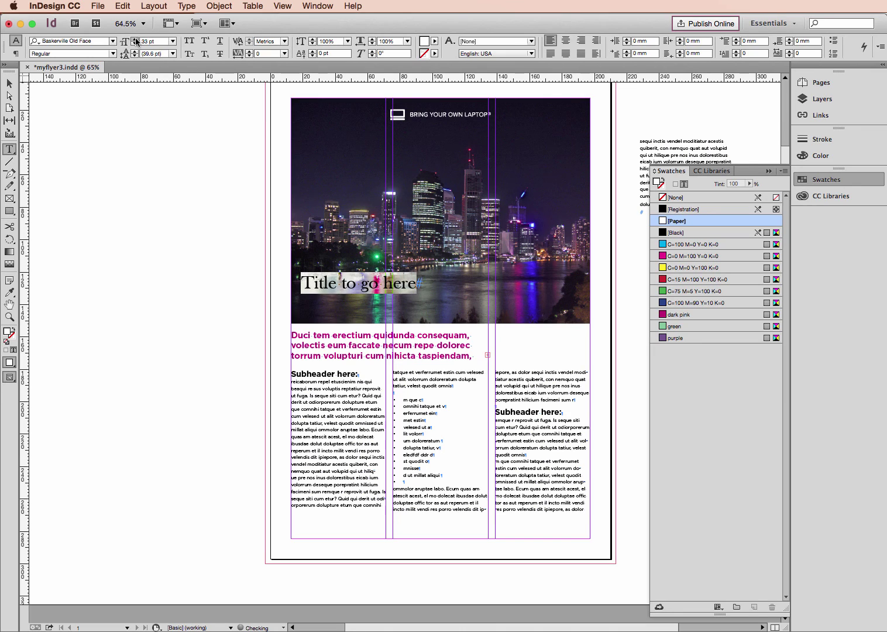
{"action": "left_click", "coordinate": [135, 39]}
{"action": "left_click", "coordinate": [135, 40]}
{"action": "left_click", "coordinate": [135, 39]}
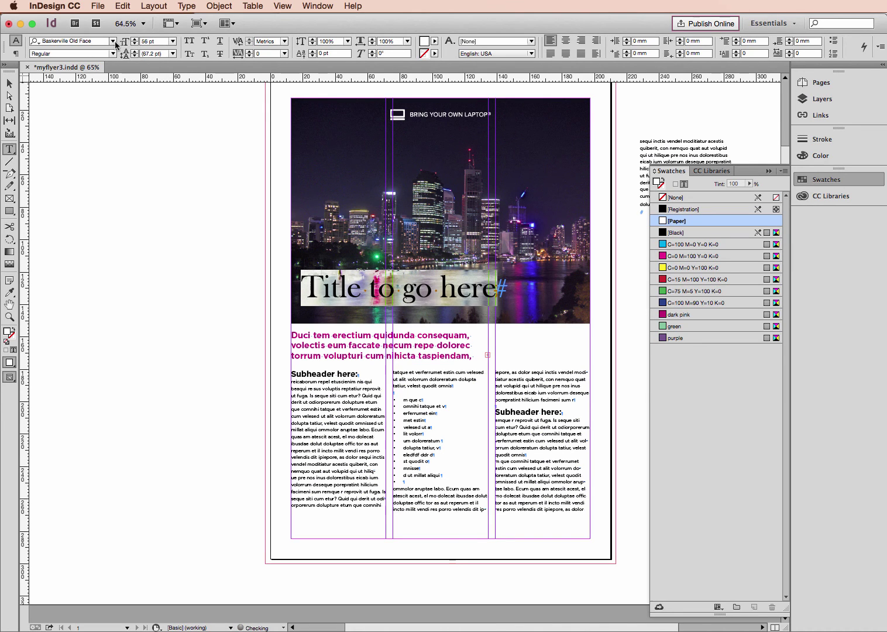
- Change the title font to Gotham Bold
{"action": "left_click", "coordinate": [112, 40]}
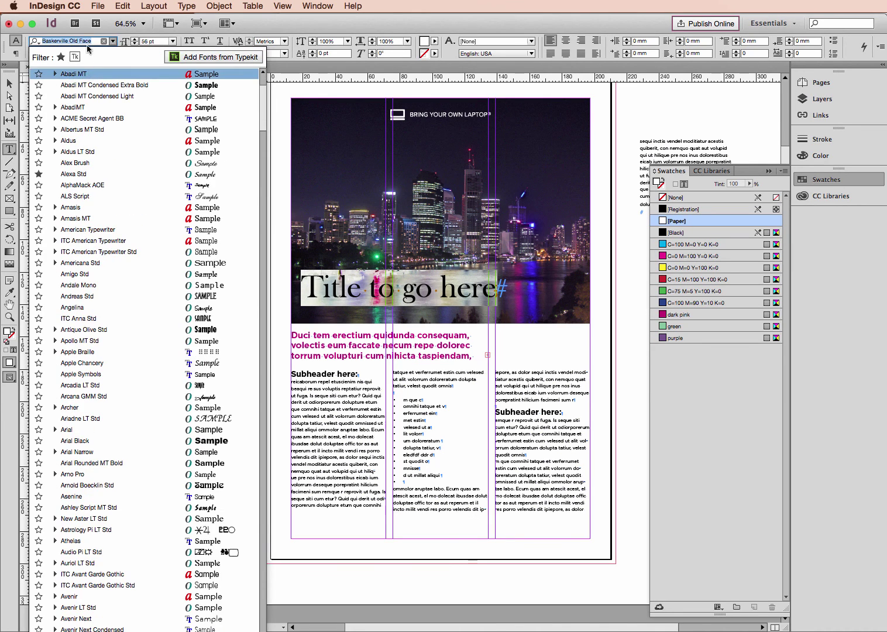
{"action": "left_click", "coordinate": [92, 47]}
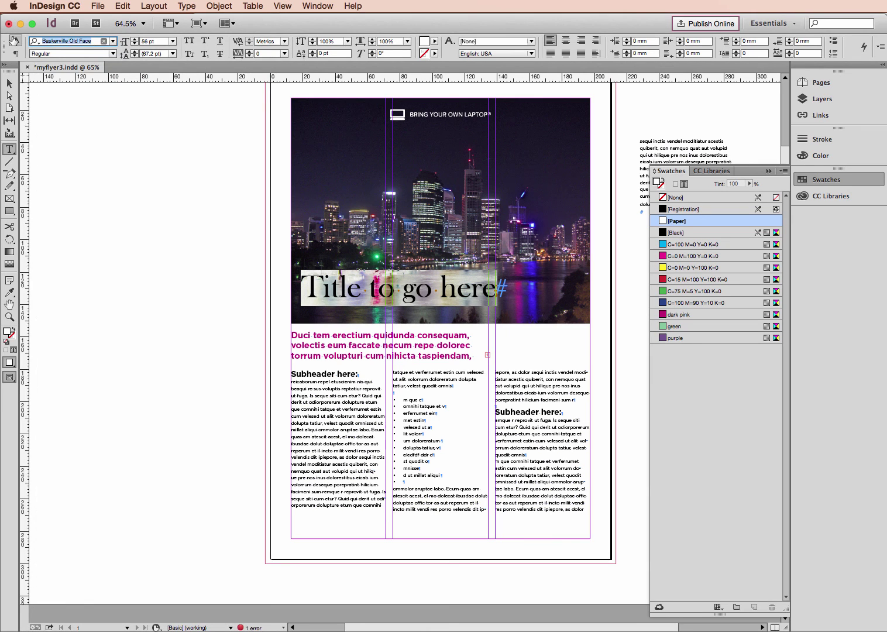
{"action": "left_click", "coordinate": [113, 41]}
{"action": "type", "text": "Gotham"}
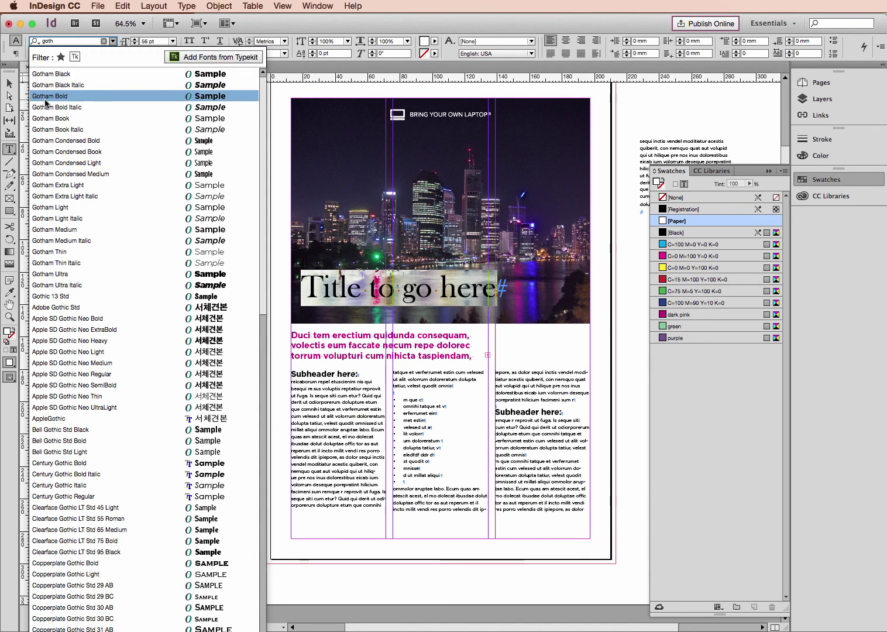
{"action": "left_click", "coordinate": [46, 104]}
- Set the title in All Caps and shrink it to 38 pt so it fits one line
{"action": "left_click", "coordinate": [133, 44]}
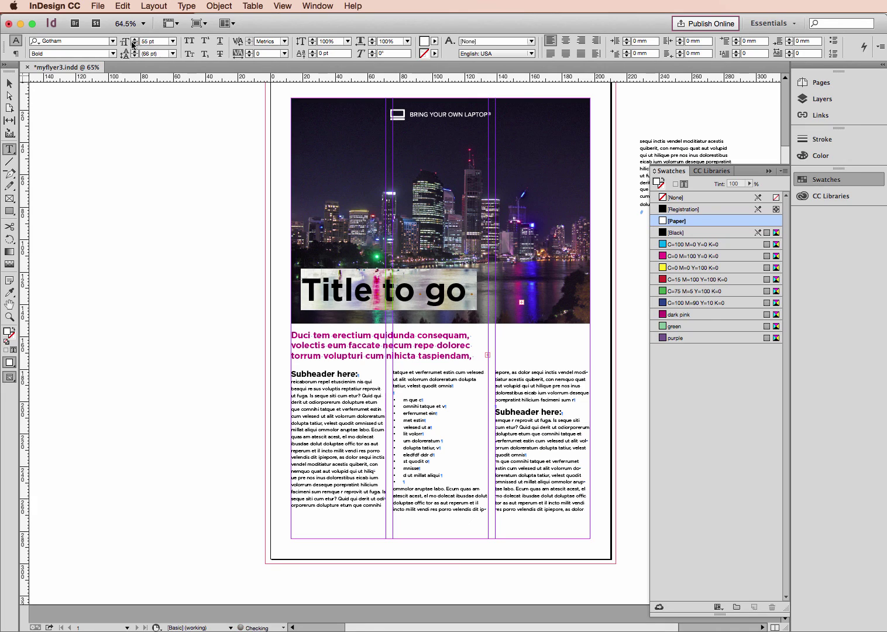
{"action": "left_click", "coordinate": [133, 44]}
{"action": "left_click", "coordinate": [133, 44]}
{"action": "left_click", "coordinate": [133, 44]}
{"action": "left_click", "coordinate": [134, 44]}
{"action": "left_click", "coordinate": [134, 44]}
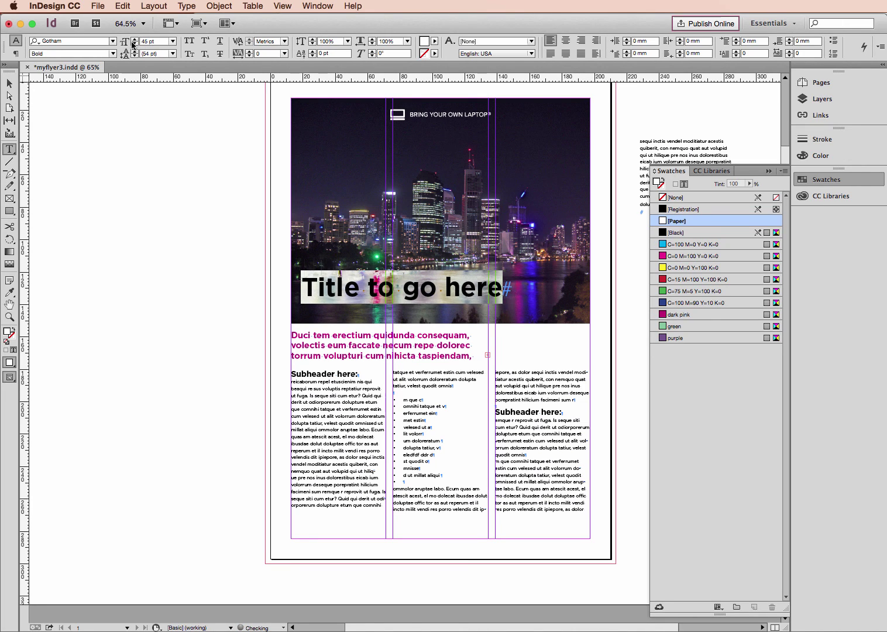
{"action": "left_click", "coordinate": [133, 44]}
{"action": "left_click", "coordinate": [134, 44]}
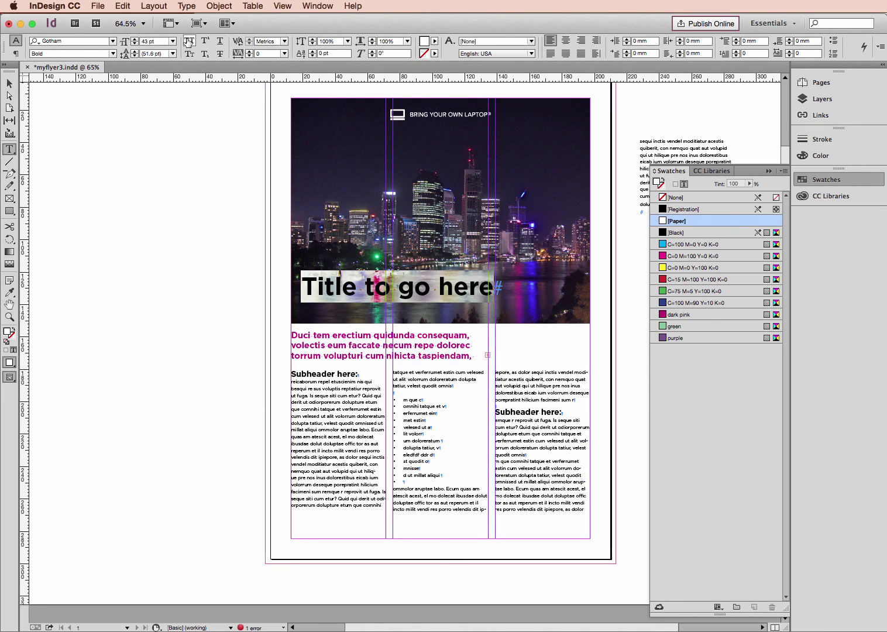
{"action": "left_click", "coordinate": [188, 41]}
{"action": "left_click", "coordinate": [134, 44]}
{"action": "left_click", "coordinate": [134, 45]}
{"action": "left_click", "coordinate": [134, 44]}
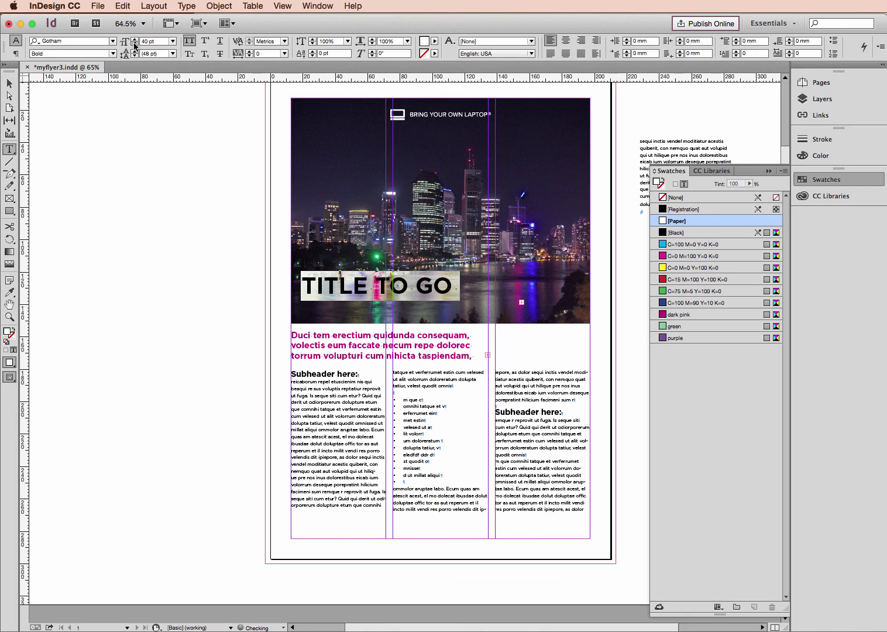
{"action": "left_click", "coordinate": [134, 45]}
{"action": "left_click", "coordinate": [134, 45]}
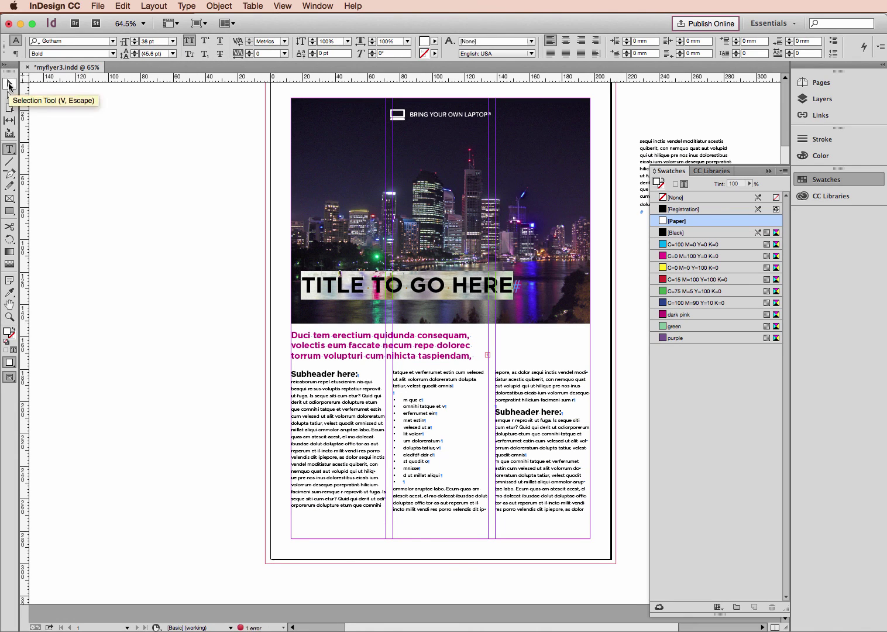
- Move the title frame down to the photo's bottom edge and collapse the Swatches panel
{"action": "left_click", "coordinate": [9, 85]}
{"action": "left_click_drag", "start_coordinate": [334, 294], "coordinate": [334, 314]}
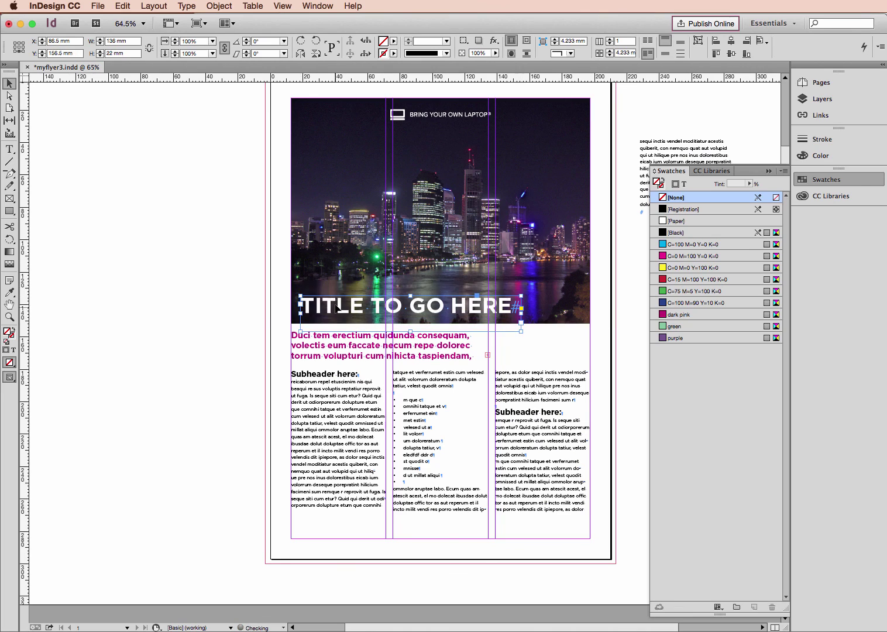
{"action": "left_click", "coordinate": [196, 279]}
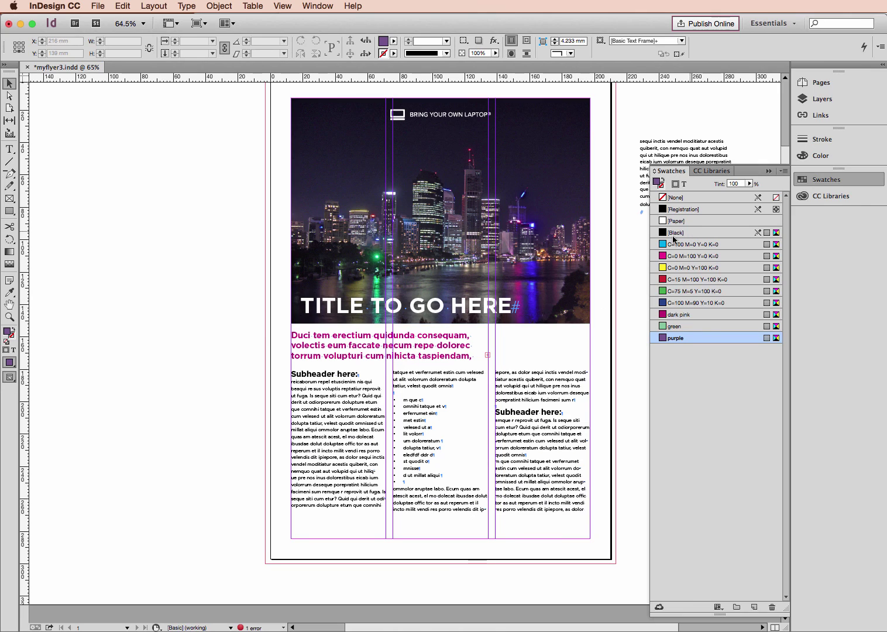
{"action": "left_click", "coordinate": [767, 171]}
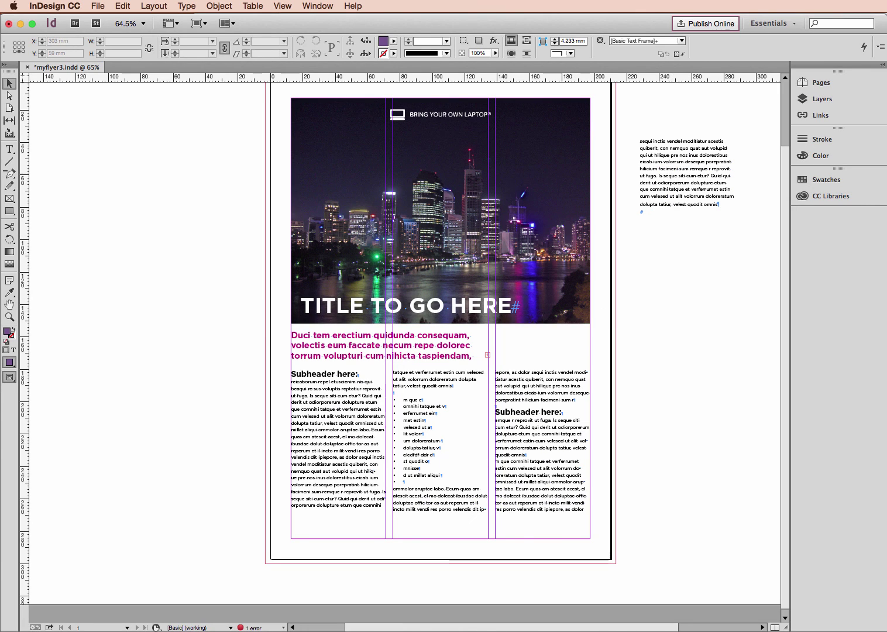